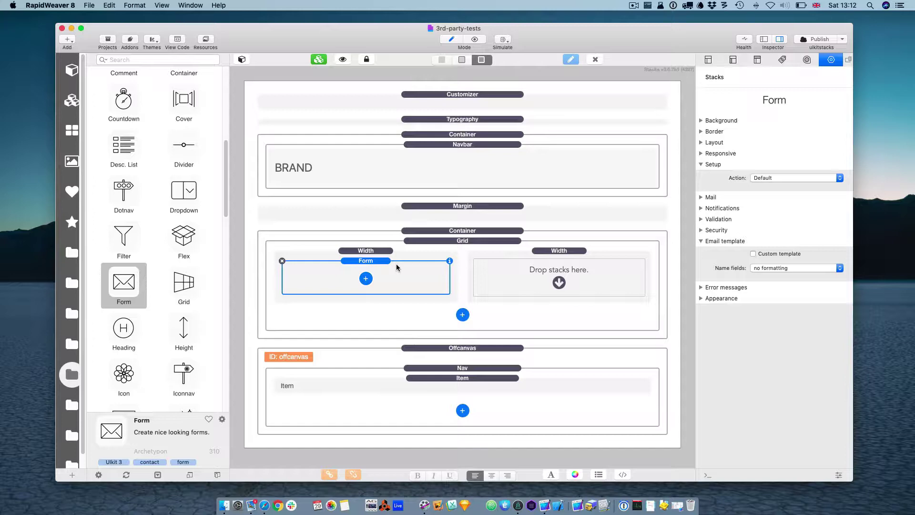
# Enable the Custom template option under the Form stack's Email template settings.
pyautogui.click(754, 254)
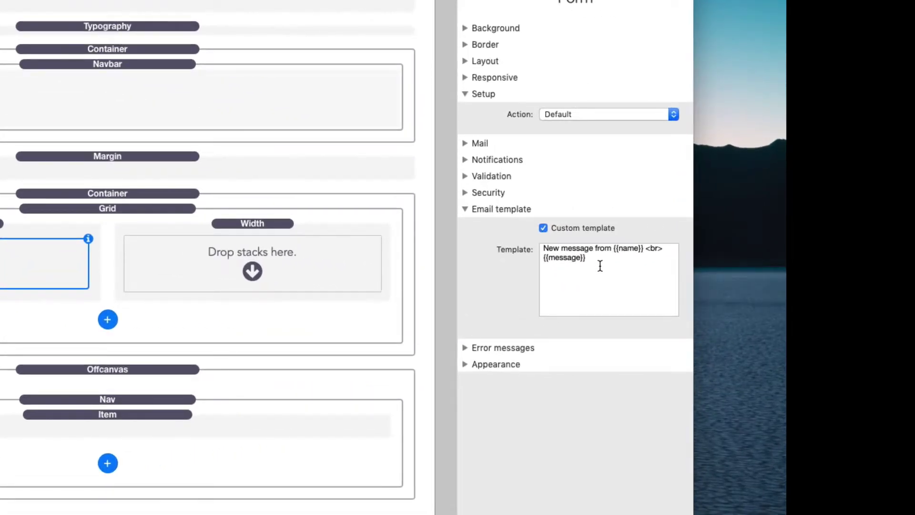
pyautogui.doubleClick(627, 249)
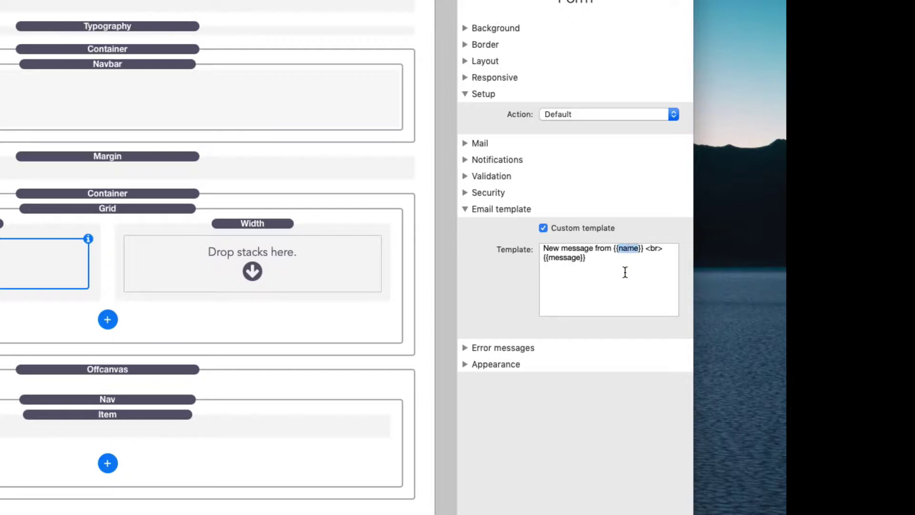
pyautogui.doubleClick(565, 257)
pyautogui.moveTo(586, 259); pyautogui.dragTo(542, 265)
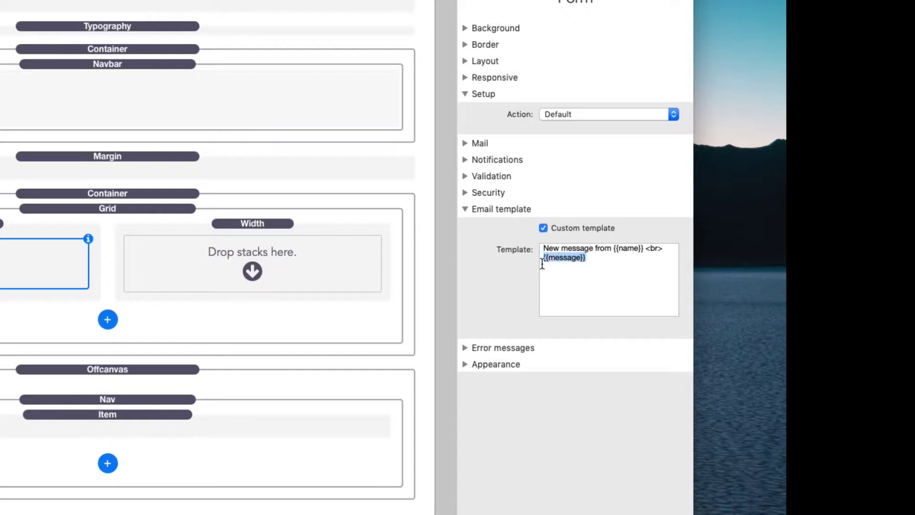
pyautogui.click(542, 265)
pyautogui.doubleClick(570, 258)
pyautogui.click(636, 263)
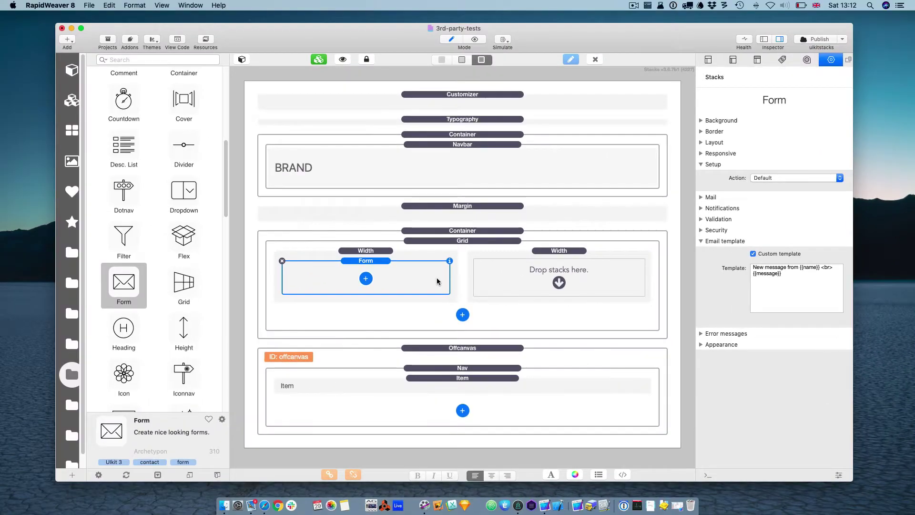
# Add a Label element to the form and replace its text with "This message is about:".
pyautogui.click(367, 281)
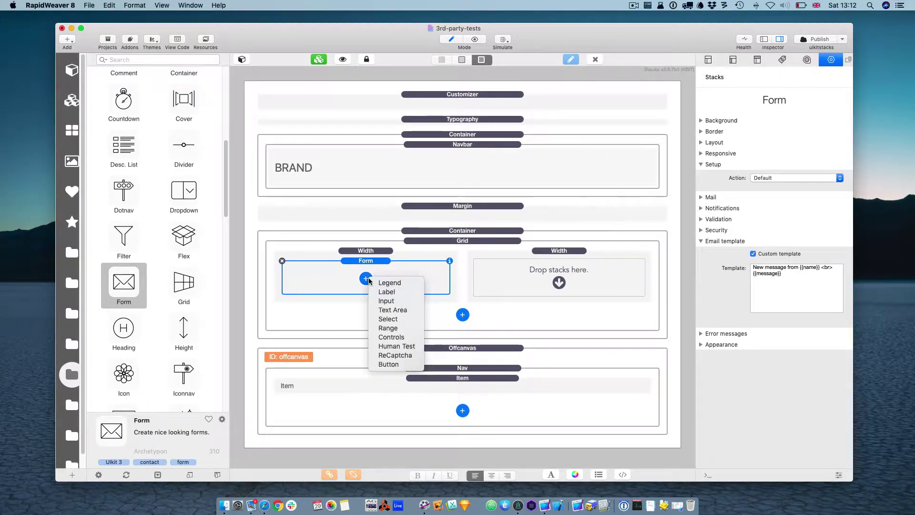
pyautogui.click(386, 292)
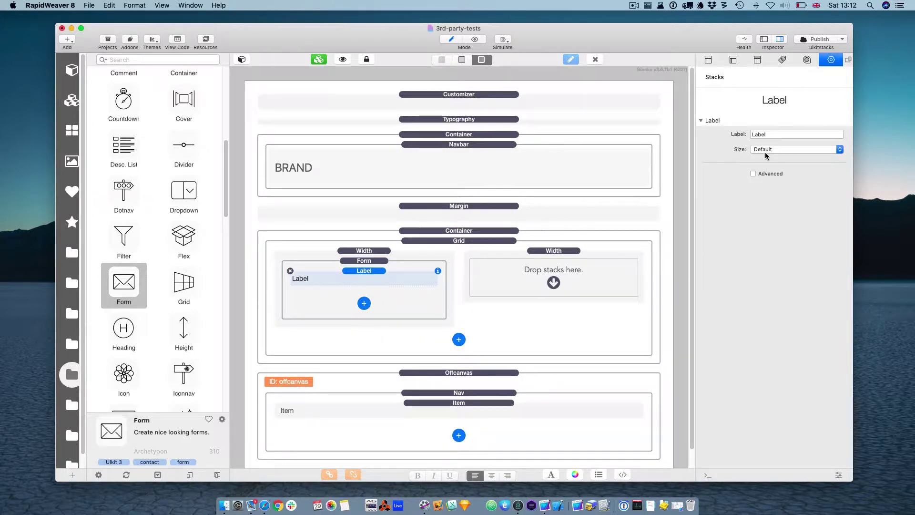
pyautogui.doubleClick(760, 133)
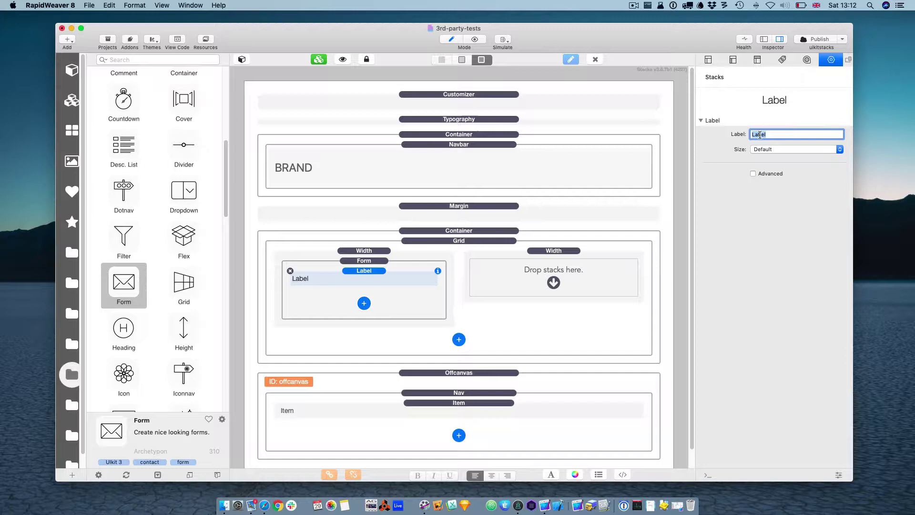
pyautogui.write('This me')
pyautogui.write('ssage is')
pyautogui.write(' about:')
# Add a Select dropdown to the form, named "subject" with Medium width.
pyautogui.click(364, 303)
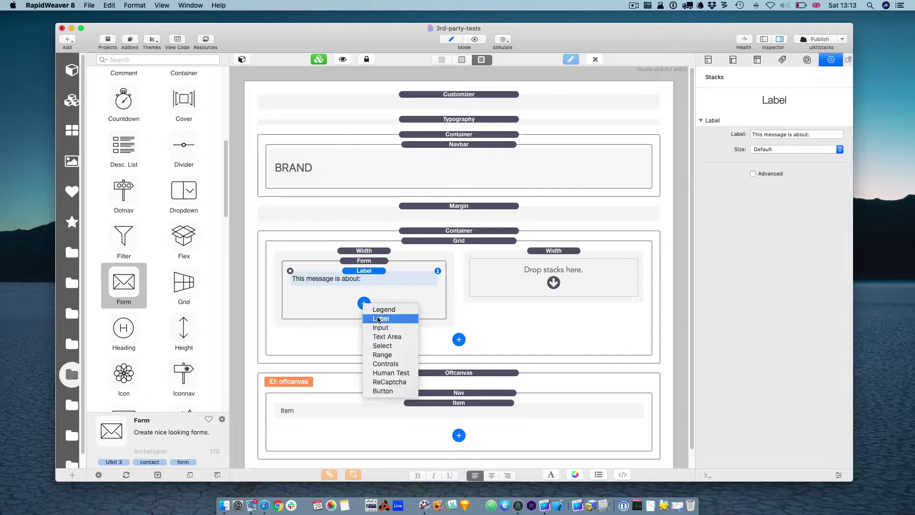
pyautogui.click(383, 345)
pyautogui.scroll(-2, 399, 297)
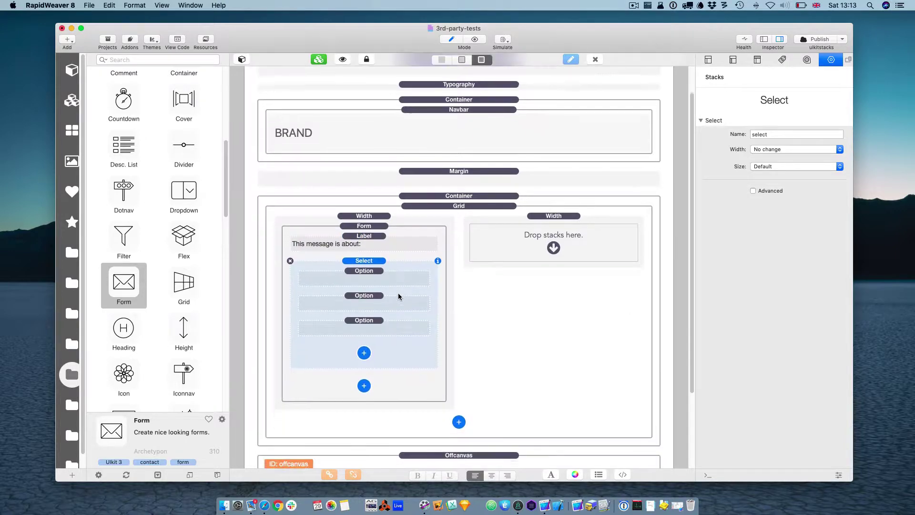
pyautogui.scroll(-2, 398, 296)
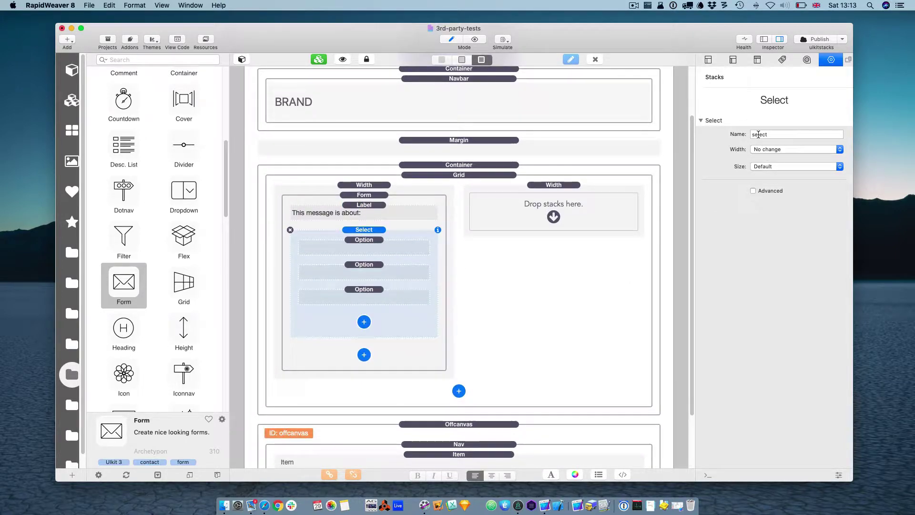
pyautogui.doubleClick(759, 134)
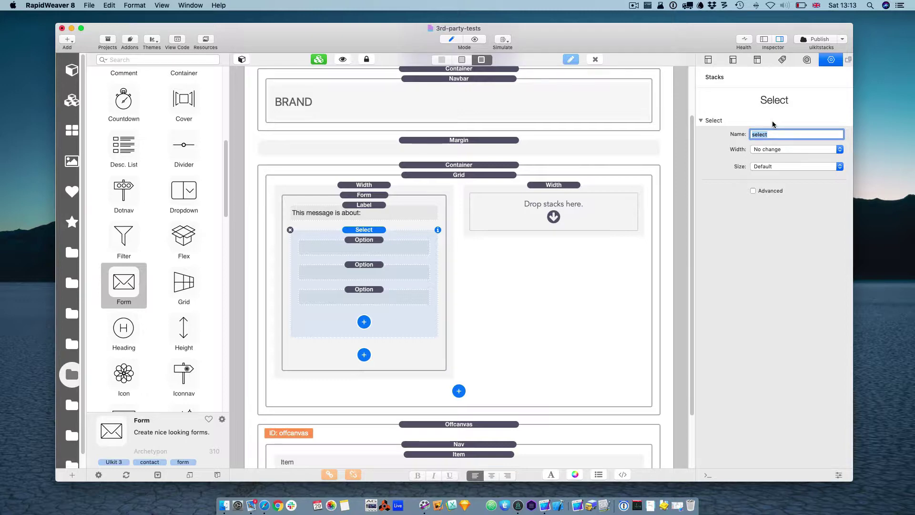
pyautogui.write('subje')
pyautogui.press('Return')
pyautogui.click(772, 151)
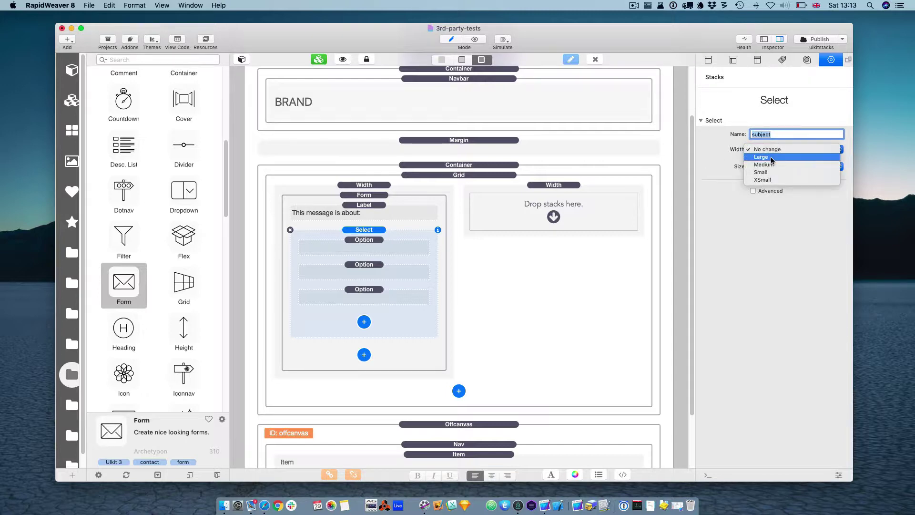
pyautogui.click(772, 164)
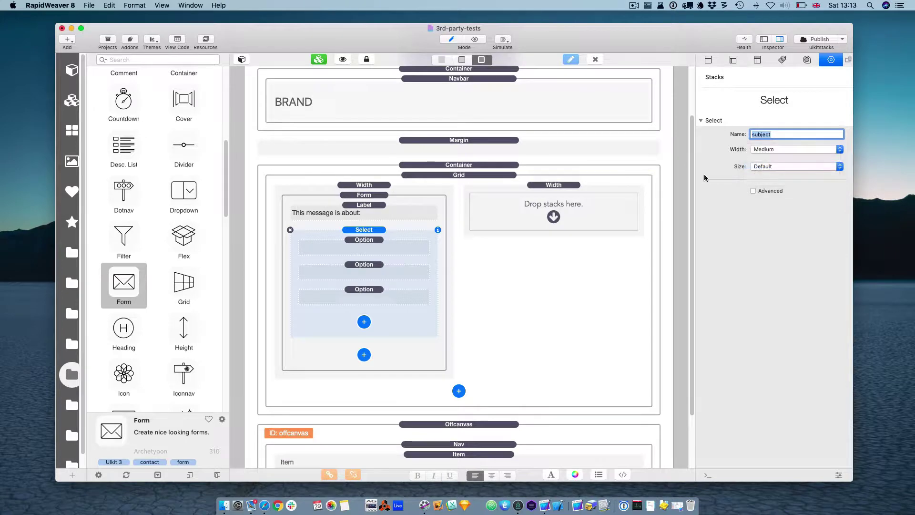
# Edit the first option's value and label, keeping its Support value.
pyautogui.click(359, 241)
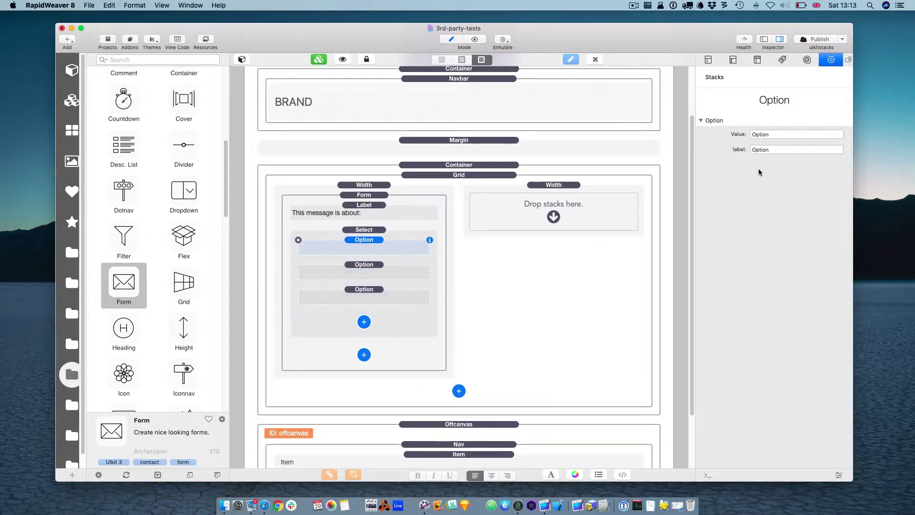
pyautogui.doubleClick(760, 135)
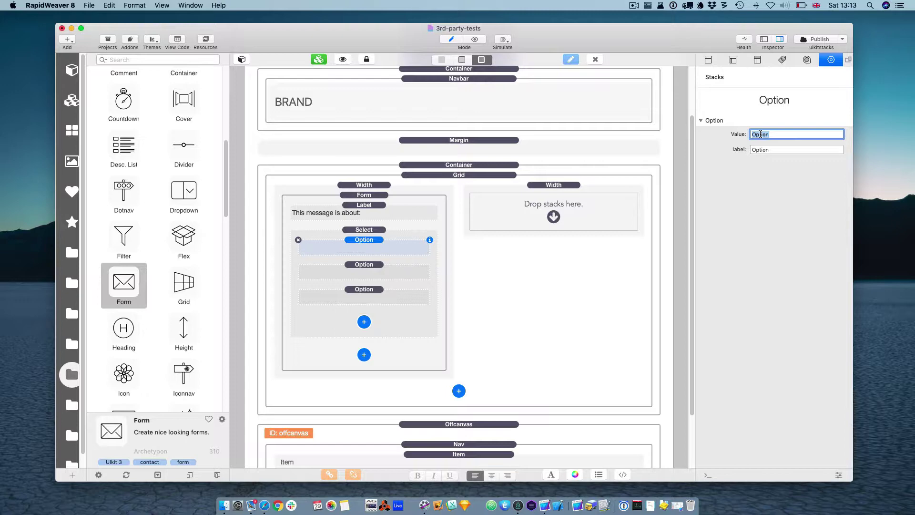
pyautogui.write('Support')
pyautogui.doubleClick(763, 136)
pyautogui.click(764, 149)
pyautogui.doubleClick(764, 149)
pyautogui.write('Support')
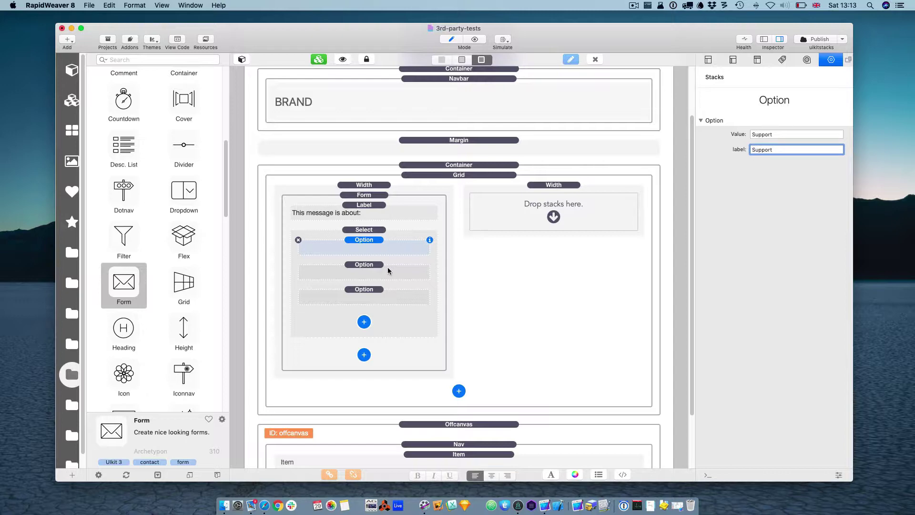
# Set the second option's value and label to Sales and the third's to General.
pyautogui.click(390, 272)
pyautogui.doubleClick(764, 135)
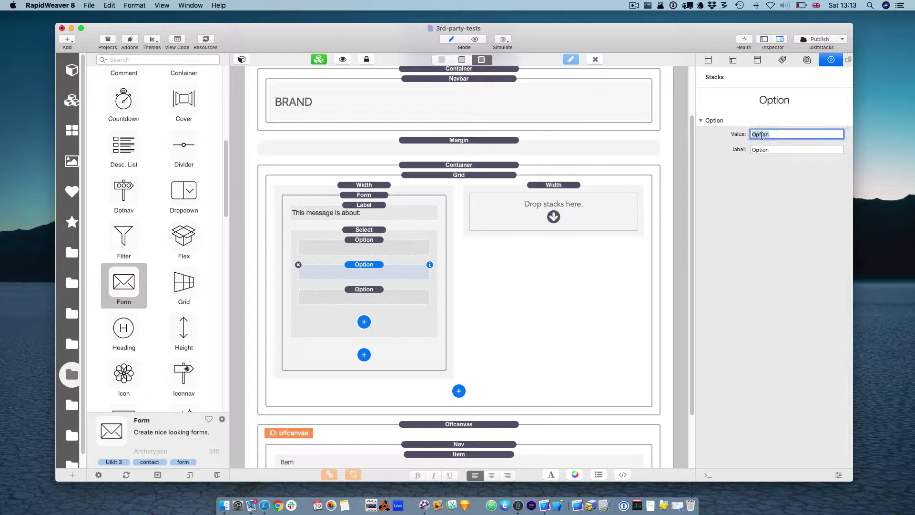
pyautogui.write('Sales')
pyautogui.press('Tab')
pyautogui.write('Sales')
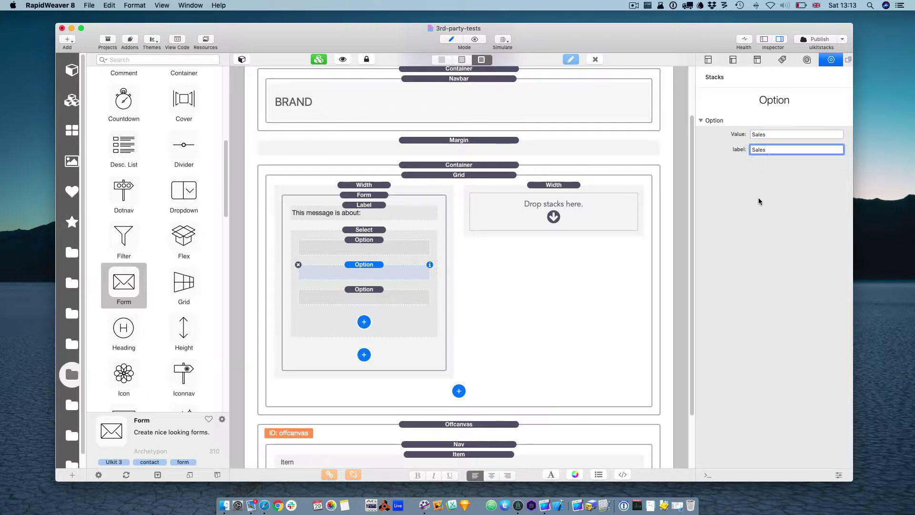
pyautogui.click(402, 293)
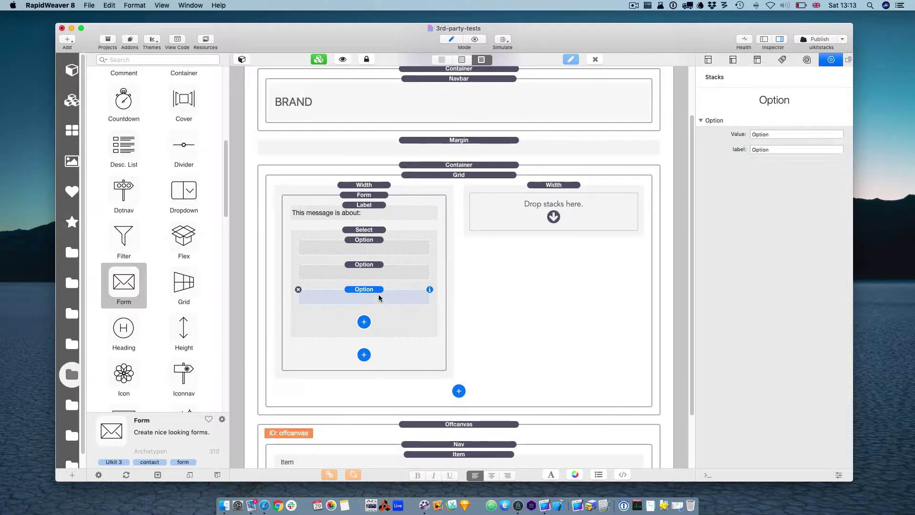
pyautogui.doubleClick(759, 134)
pyautogui.write('Gener')
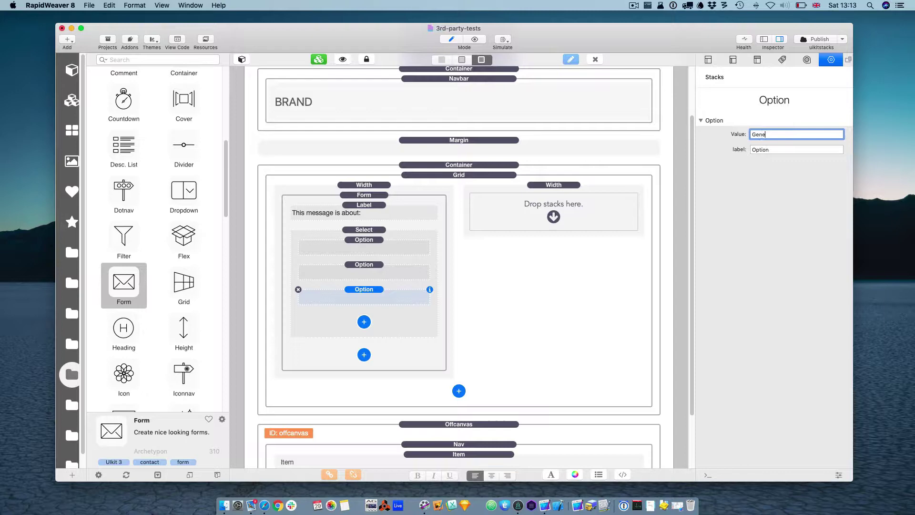
pyautogui.write('al')
pyautogui.press('Tab')
pyautogui.write('General')
pyautogui.scroll(-2, 361, 306)
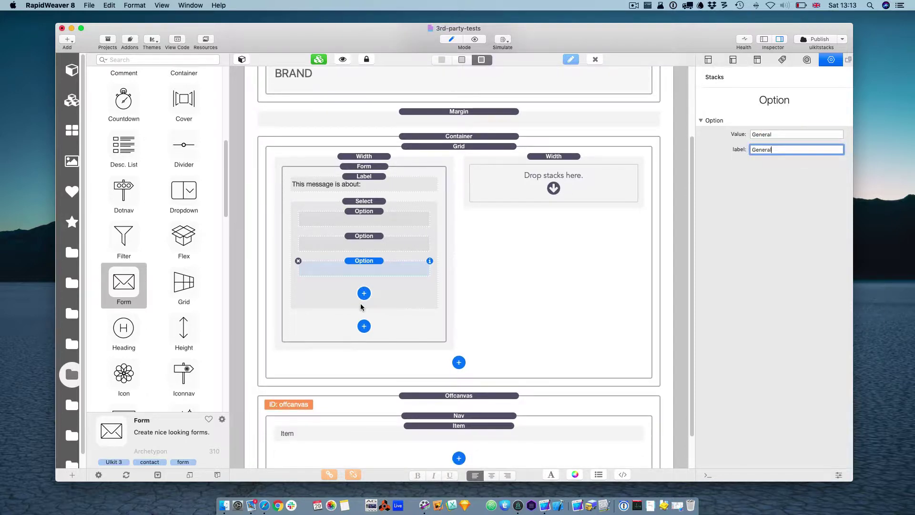
pyautogui.scroll(-2, 156, 334)
pyautogui.scroll(-5, 155, 334)
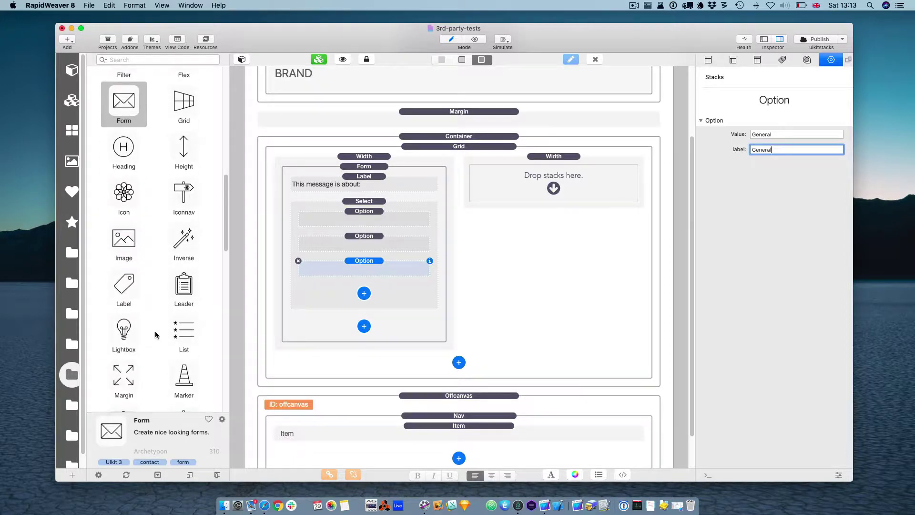
# Add a Margin stack in Drop Zone mode at the top of the form and move the label into it.
pyautogui.moveTo(122, 373); pyautogui.dragTo(373, 183)
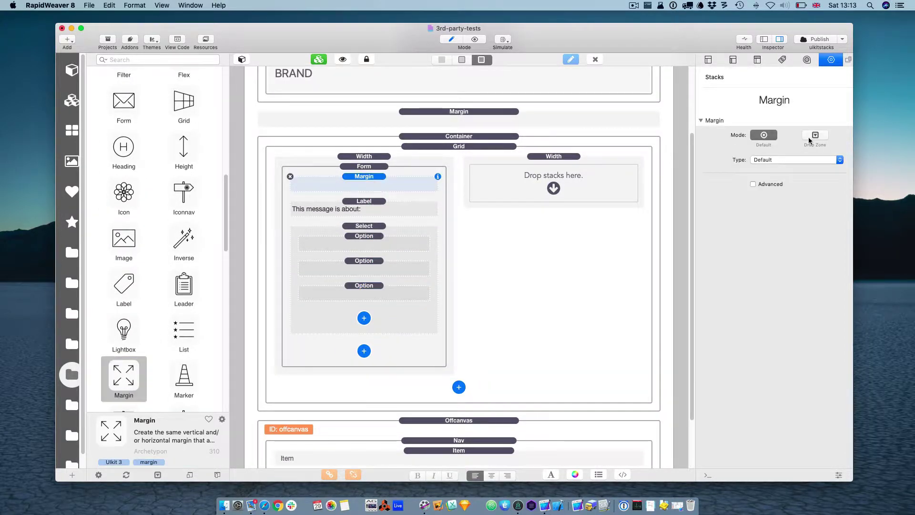
pyautogui.click(814, 136)
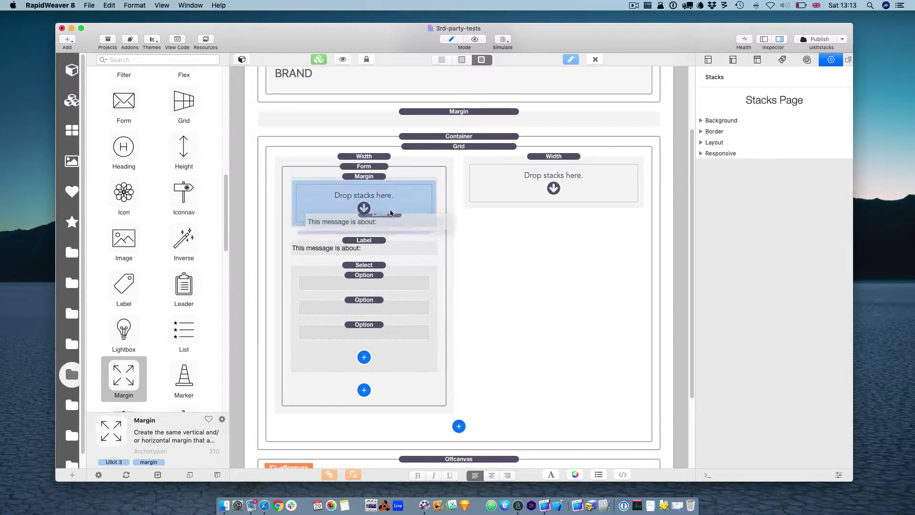
pyautogui.moveTo(378, 241); pyautogui.dragTo(385, 202)
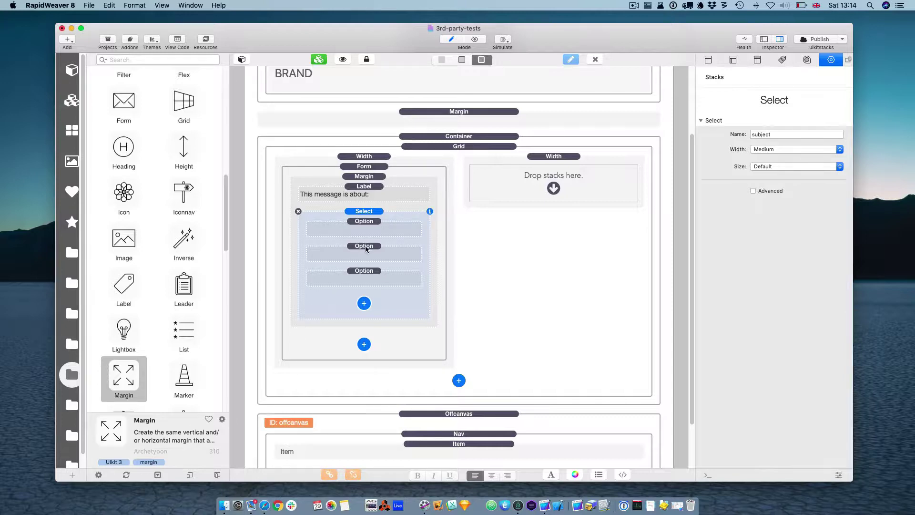
pyautogui.scroll(-2, 365, 248)
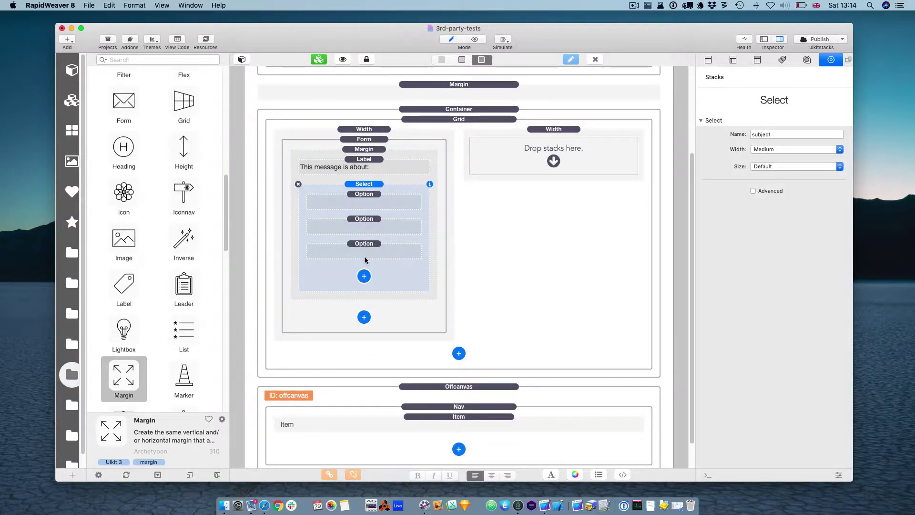
pyautogui.click(372, 195)
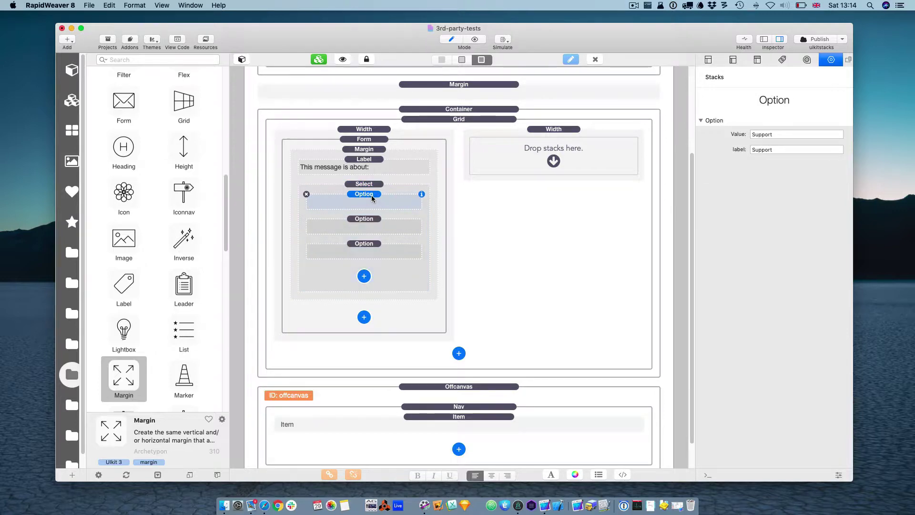
pyautogui.click(371, 218)
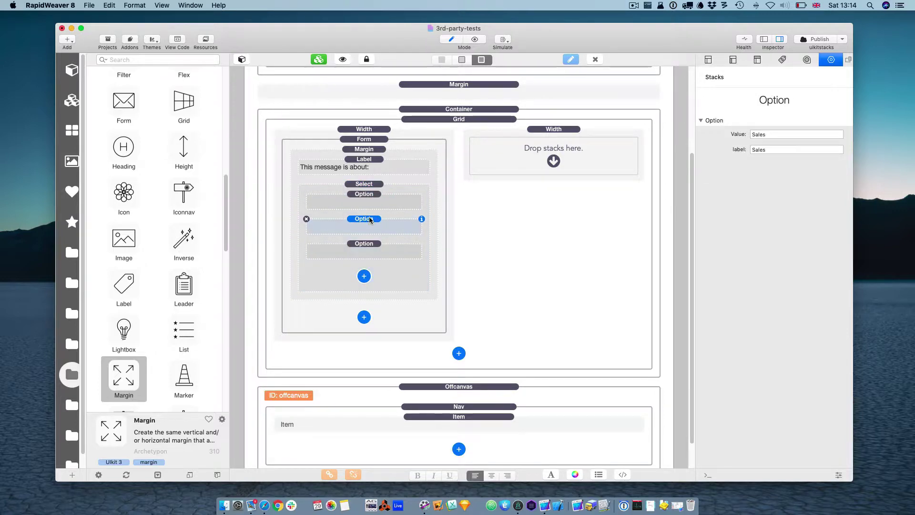
pyautogui.click(370, 243)
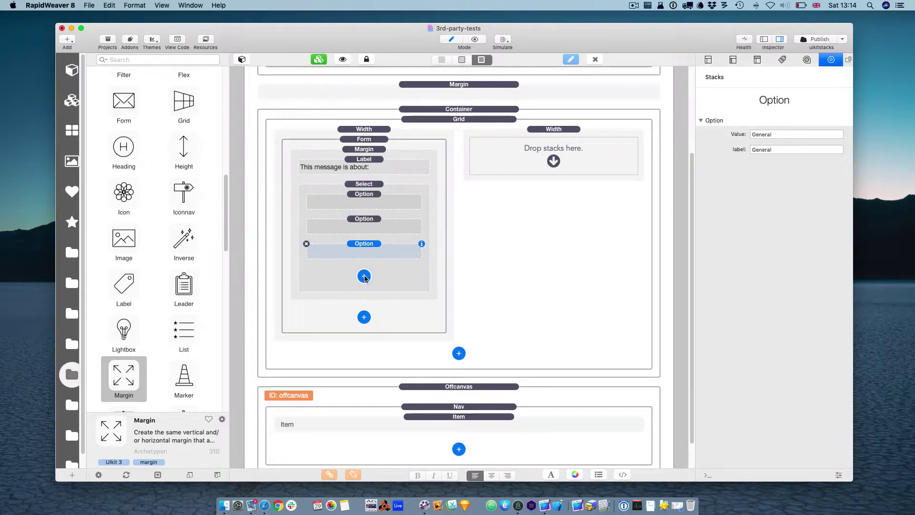
# Add a text-type Input field to the form named "name".
pyautogui.click(363, 319)
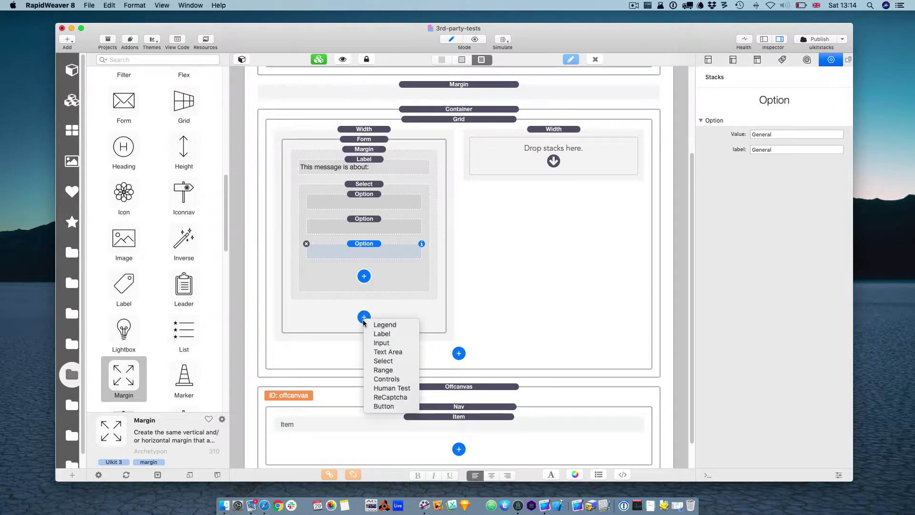
pyautogui.click(385, 343)
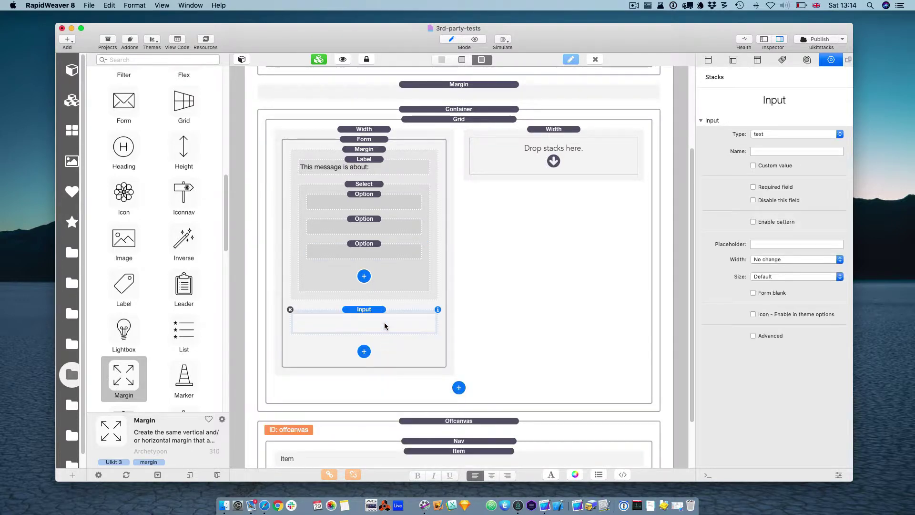
pyautogui.click(761, 133)
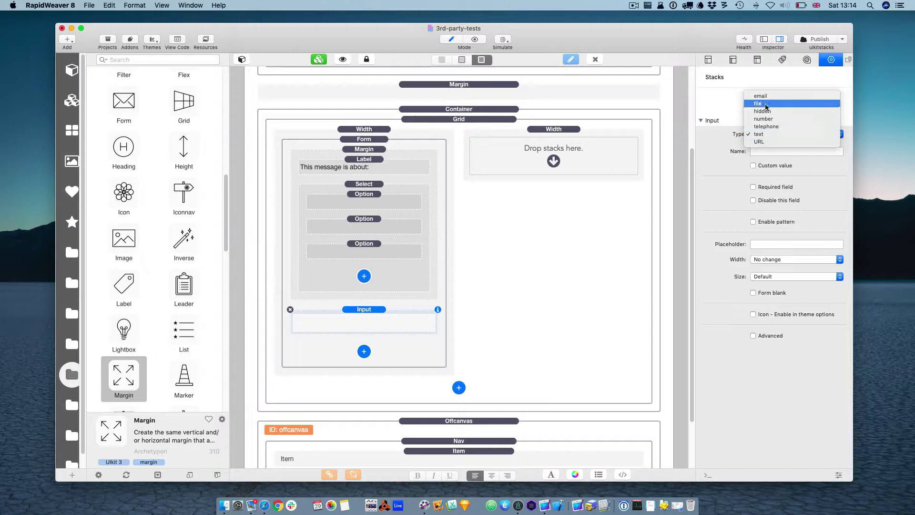
pyautogui.click(764, 153)
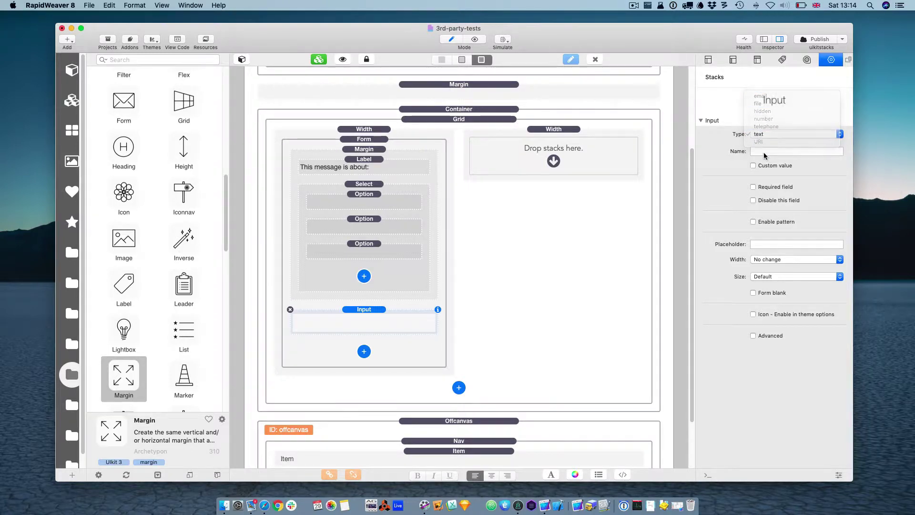
pyautogui.click(762, 150)
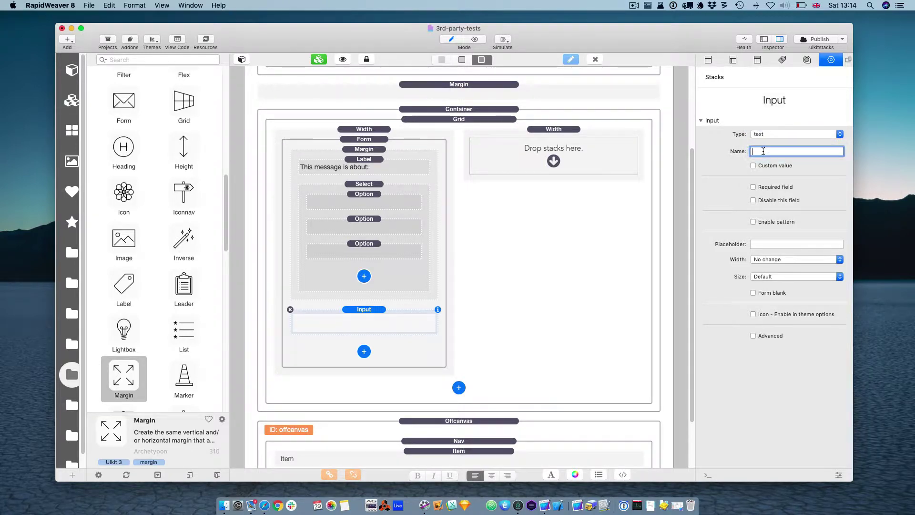
pyautogui.write('name')
pyautogui.press('super+a')
# Give the name field the placeholder "Your name".
pyautogui.click(761, 244)
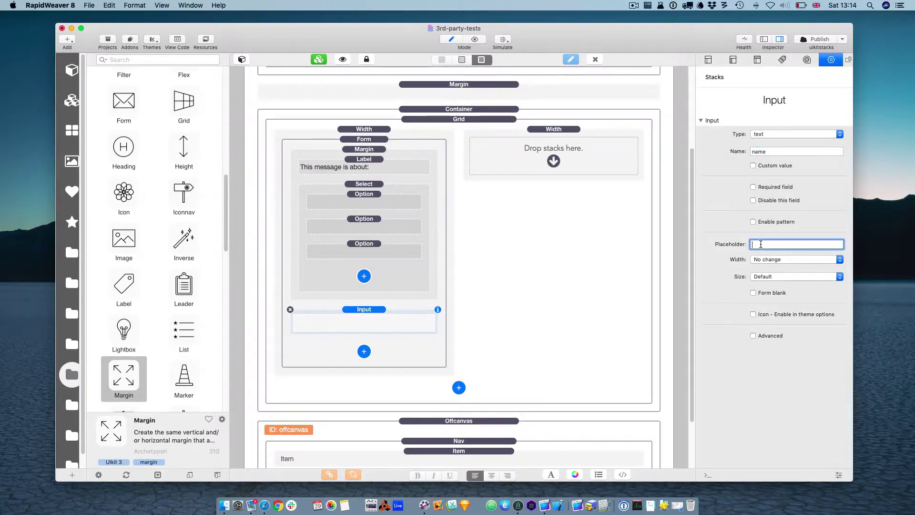
pyautogui.write('Your n')
pyautogui.write('ame')
pyautogui.press('Return')
pyautogui.click(363, 353)
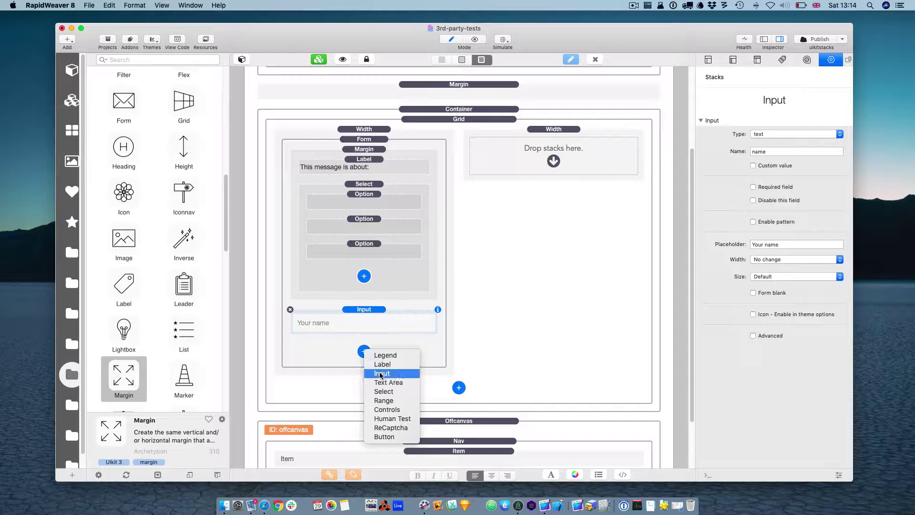
# Add a second Input below the name field, of type email and named "email".
pyautogui.click(438, 364)
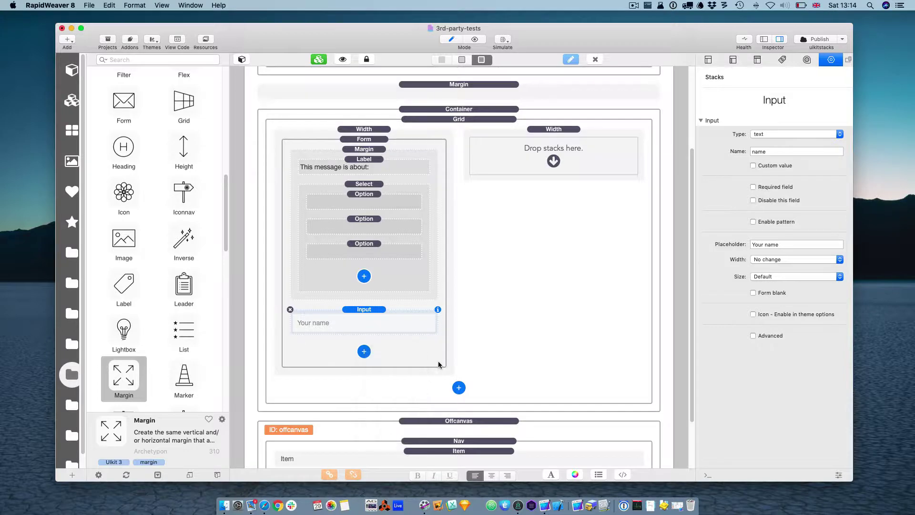
pyautogui.click(786, 134)
pyautogui.click(780, 96)
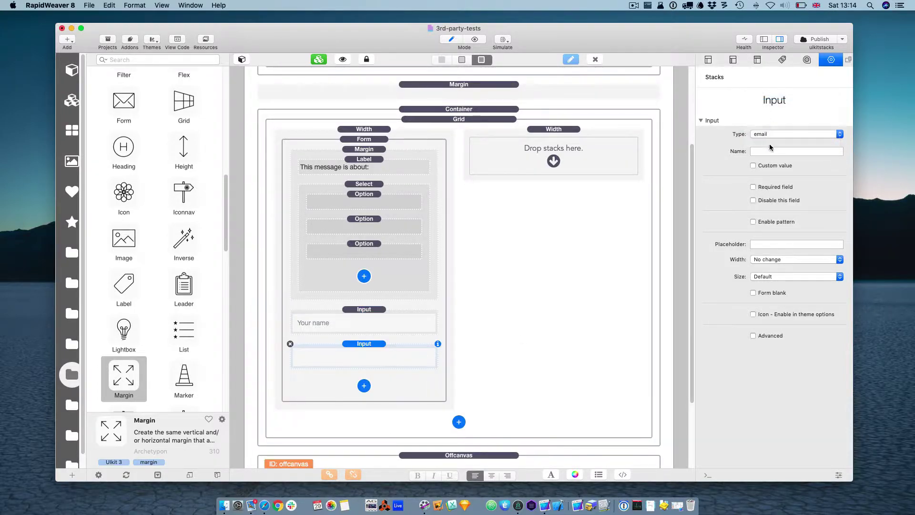
pyautogui.write('em')
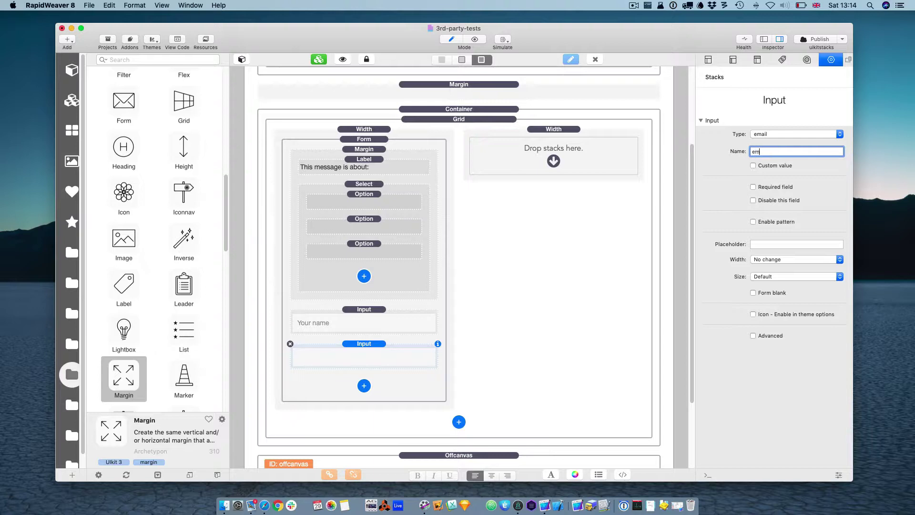
pyautogui.write('ail')
pyautogui.press('super+a')
# Give the email field the placeholder "Your email".
pyautogui.click(763, 244)
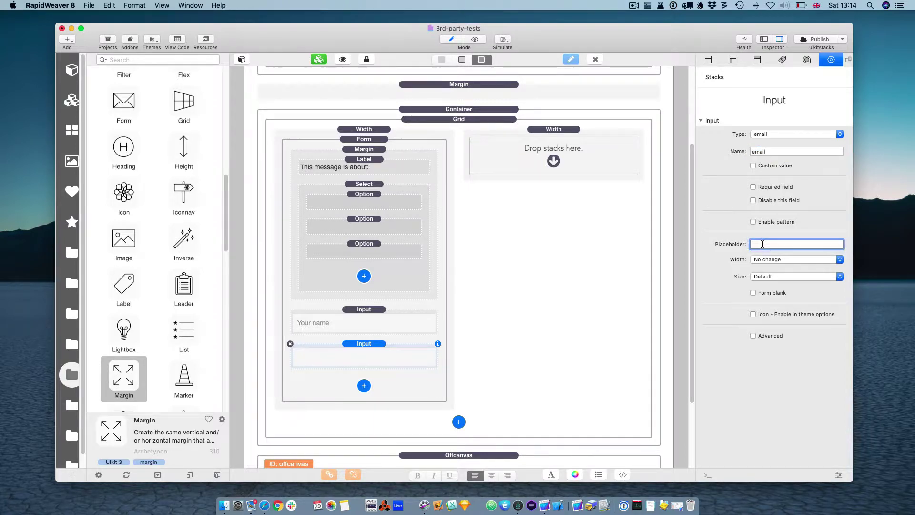
pyautogui.write('your emia')
pyautogui.press('BackSpace')
pyautogui.press('BackSpace')
pyautogui.press('BackSpace')
pyautogui.write('ema')
pyautogui.press('BackSpace')
pyautogui.write('Y')
# Add a Text Area named "message" with placeholder "The message" below the email field.
pyautogui.click(364, 387)
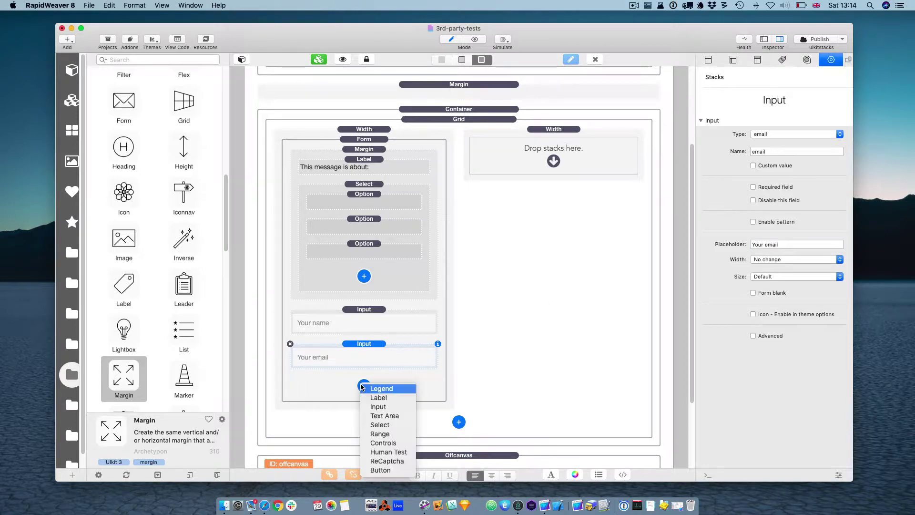
pyautogui.click(379, 416)
pyautogui.click(767, 134)
pyautogui.write('m')
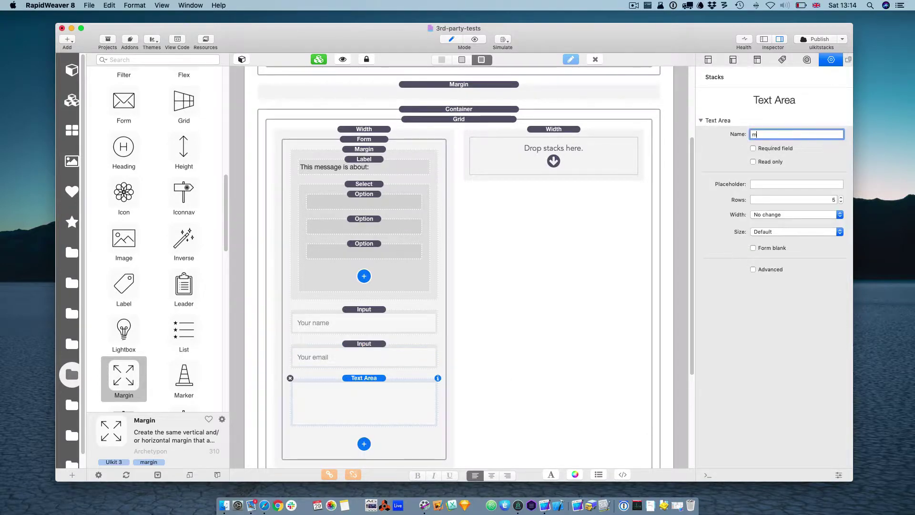
pyautogui.write('essage')
pyautogui.press('Return')
pyautogui.click(767, 184)
pyautogui.write('The')
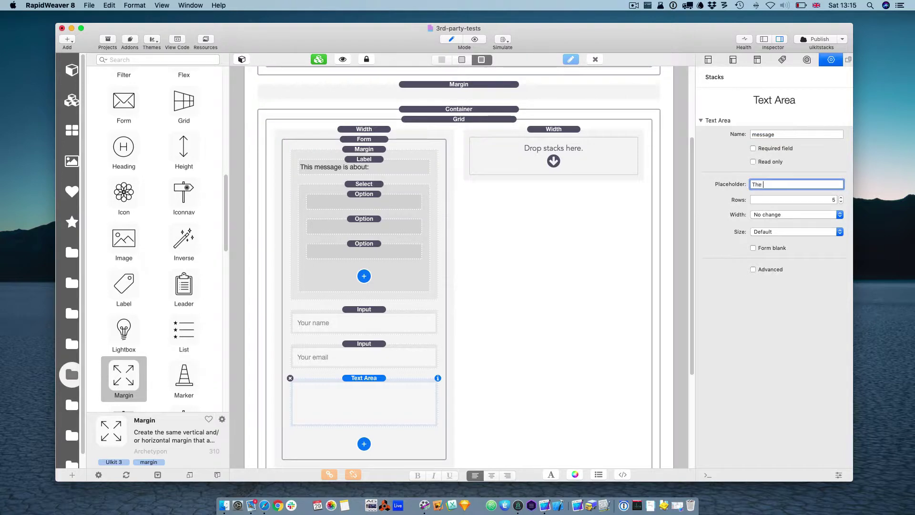
pyautogui.write(' message')
pyautogui.press('Return')
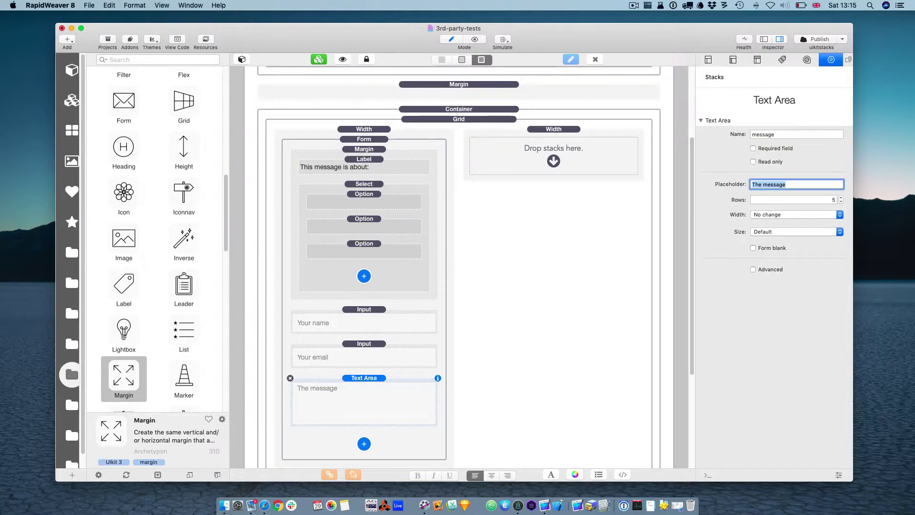
pyautogui.scroll(-5, 398, 299)
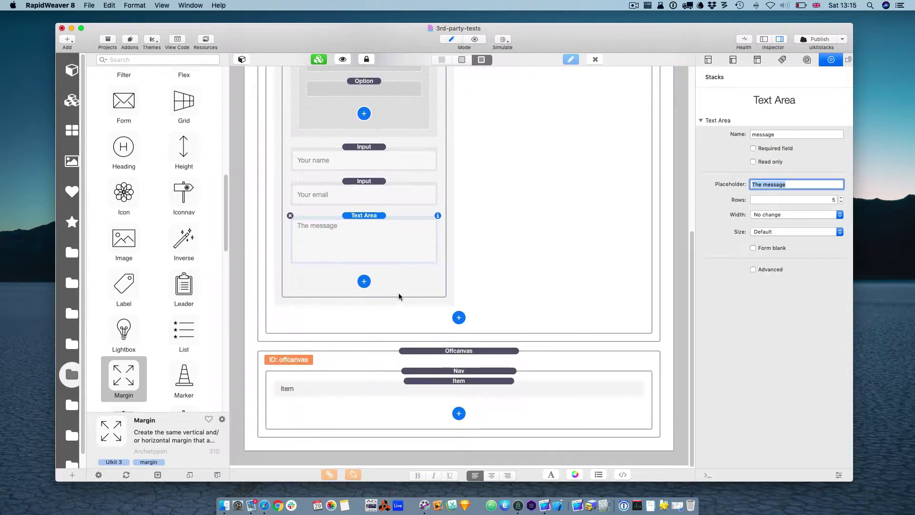
# Add a submit-type Button reading "Send you message" at the end of the form.
pyautogui.click(363, 284)
pyautogui.press('Escape')
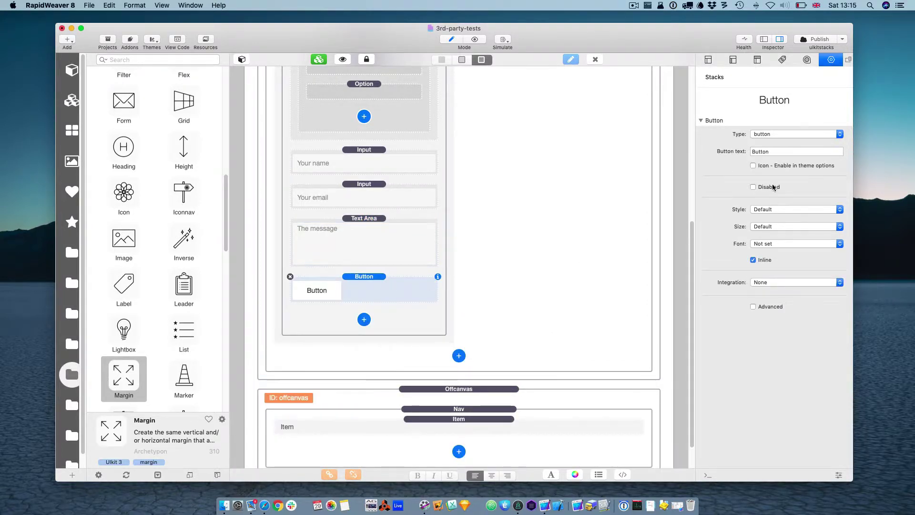
pyautogui.click(763, 135)
pyautogui.click(762, 165)
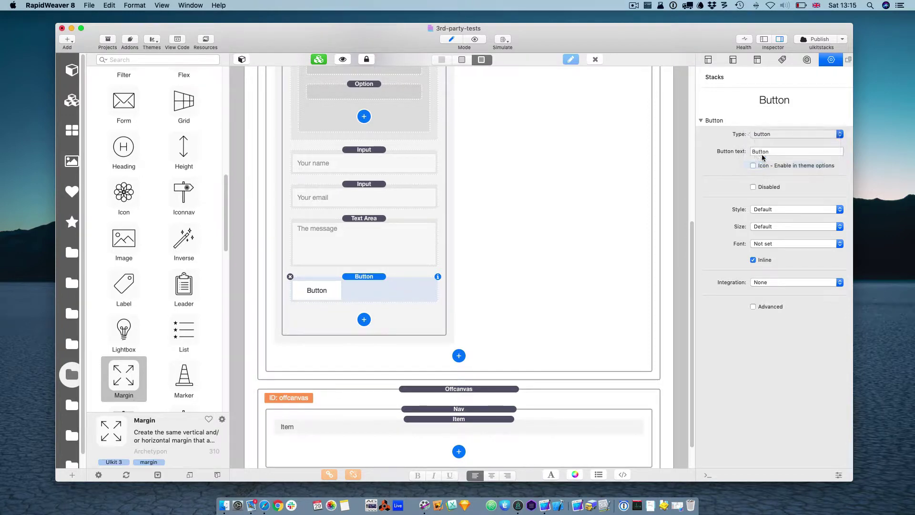
pyautogui.doubleClick(762, 152)
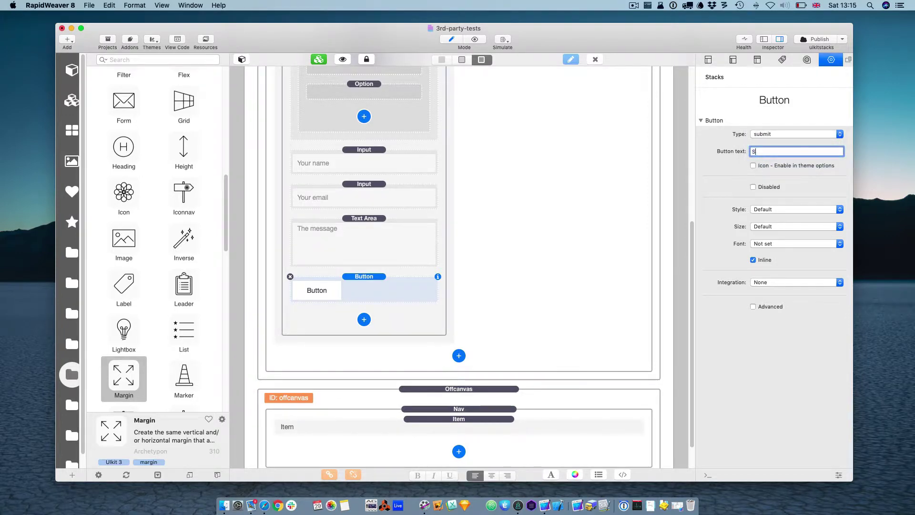
pyautogui.write('end')
pyautogui.write(' you m')
pyautogui.write('essage')
pyautogui.press('Return')
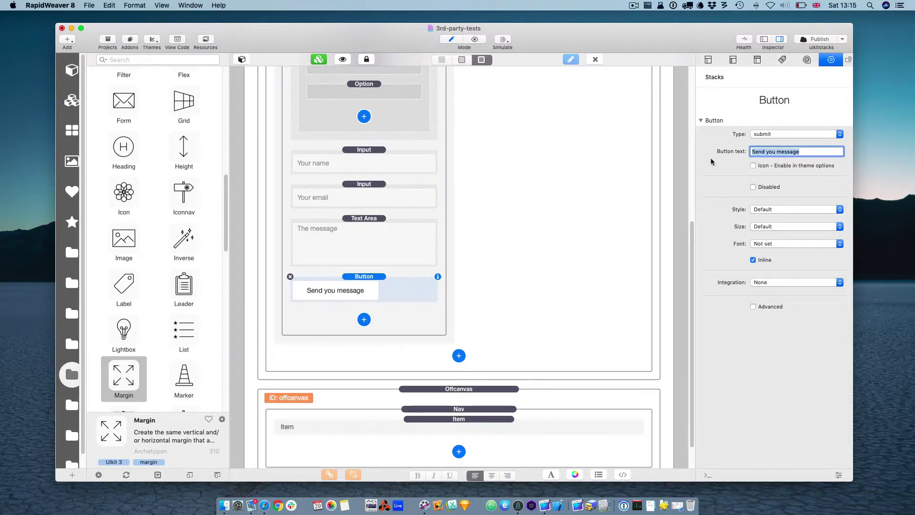
pyautogui.scroll(2, 551, 167)
pyautogui.scroll(8, 565, 157)
pyautogui.scroll(3, 568, 153)
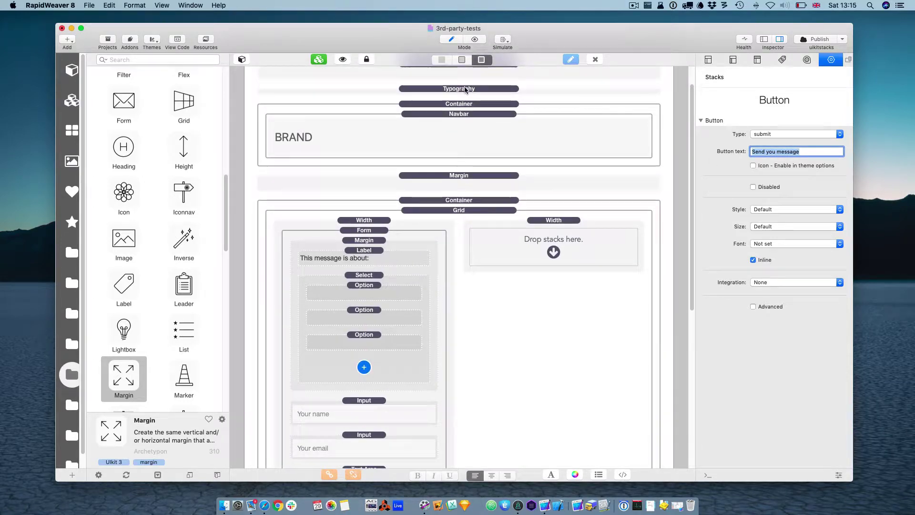
# Preview the rendered contact form, then return to edit mode.
pyautogui.click(474, 40)
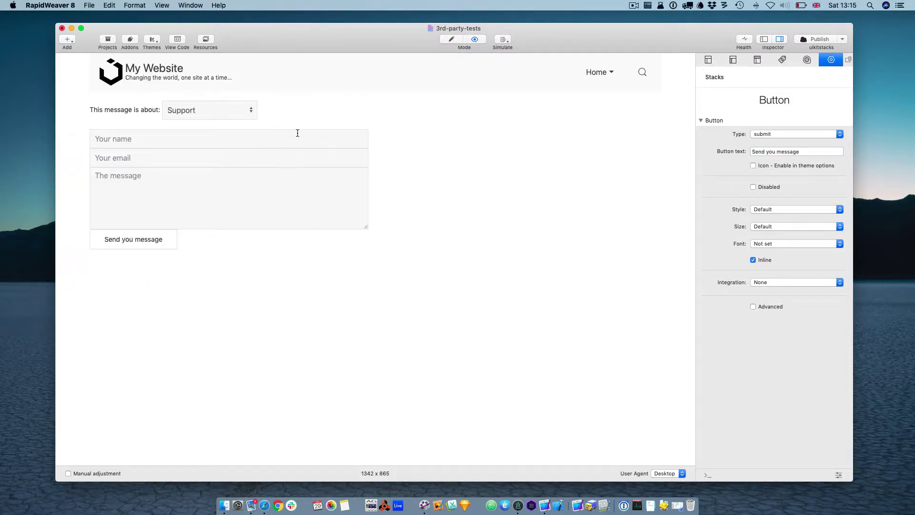
pyautogui.click(454, 40)
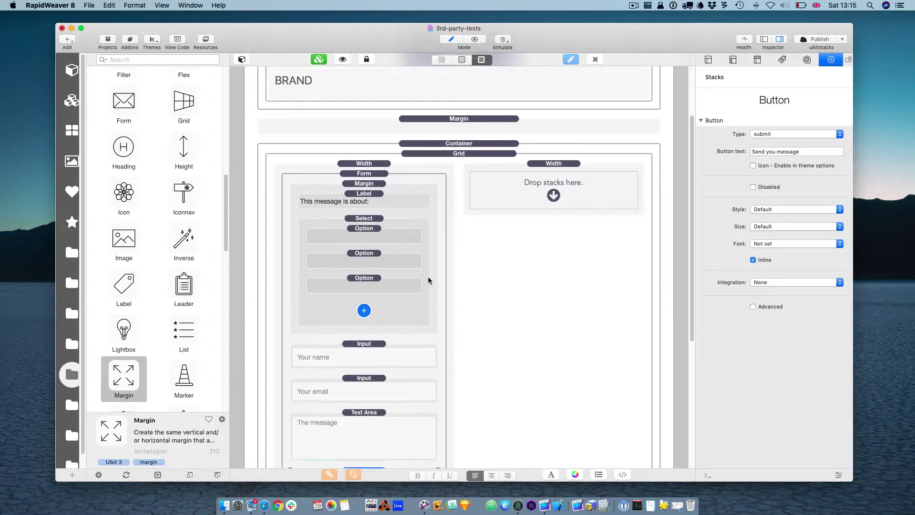
pyautogui.moveTo(378, 296)
pyautogui.mouseDown()
pyautogui.moveTo(382, 280)
pyautogui.moveTo(386, 295)
pyautogui.mouseUp()
pyautogui.scroll(3, 394, 241)
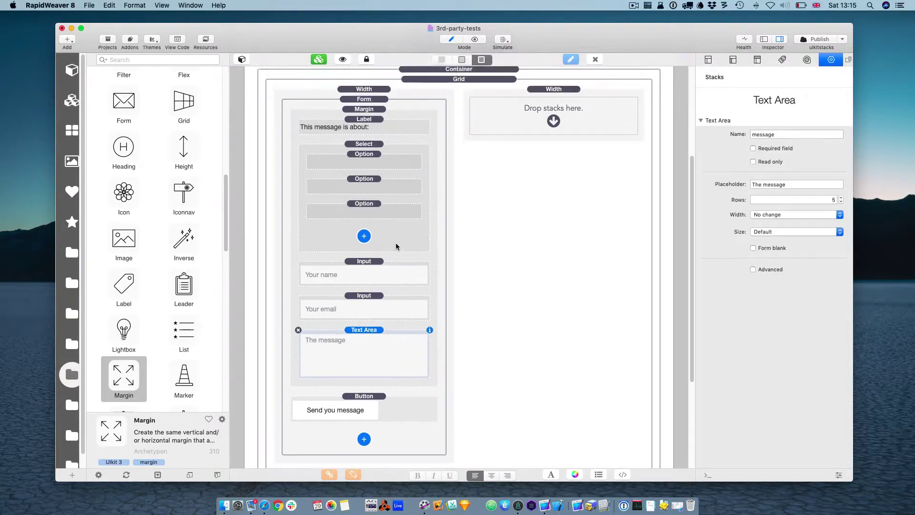
# Preview the form's topic dropdown (Support, Sales, General), then return to the Select stack named subject.
pyautogui.click(475, 40)
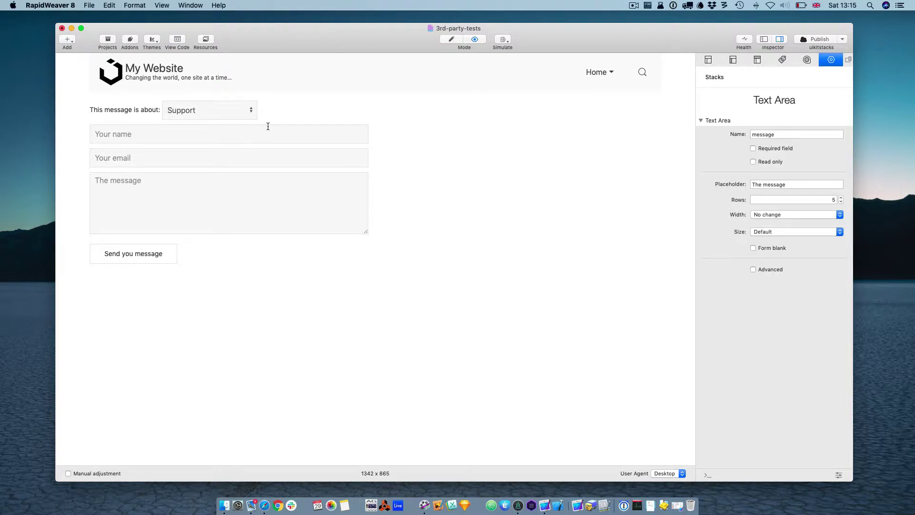
pyautogui.click(243, 111)
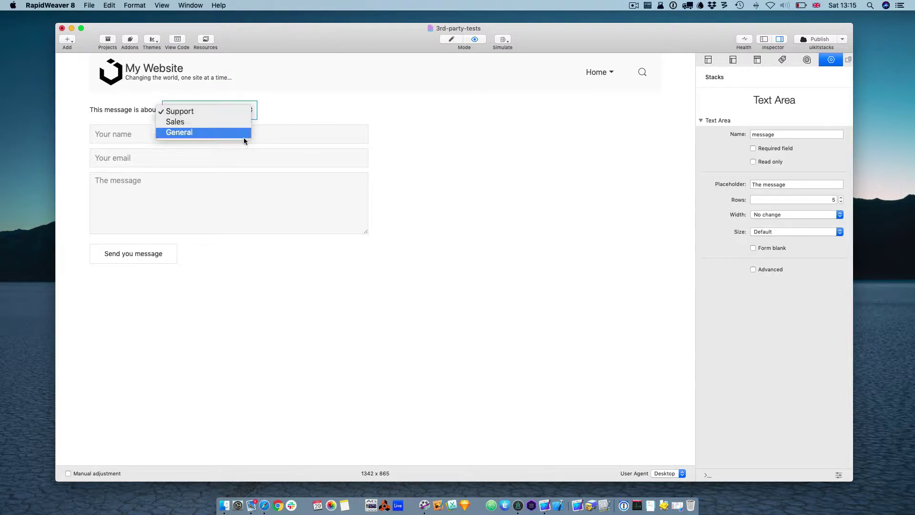
pyautogui.click(284, 107)
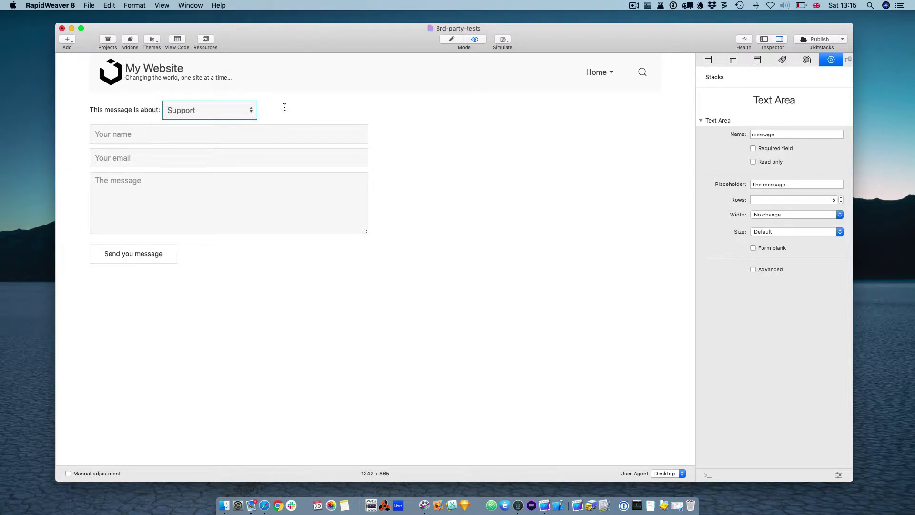
pyautogui.click(452, 40)
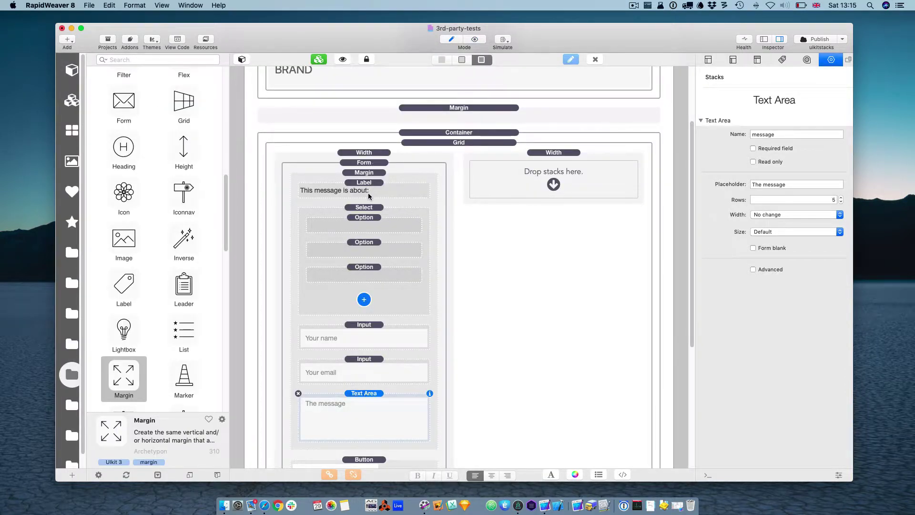
pyautogui.click(369, 208)
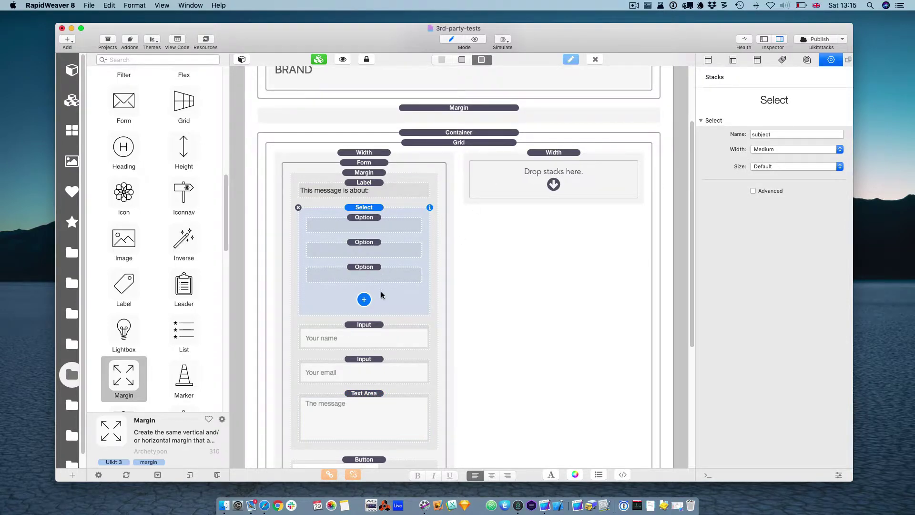
pyautogui.scroll(-5, 381, 291)
pyautogui.scroll(3, 381, 290)
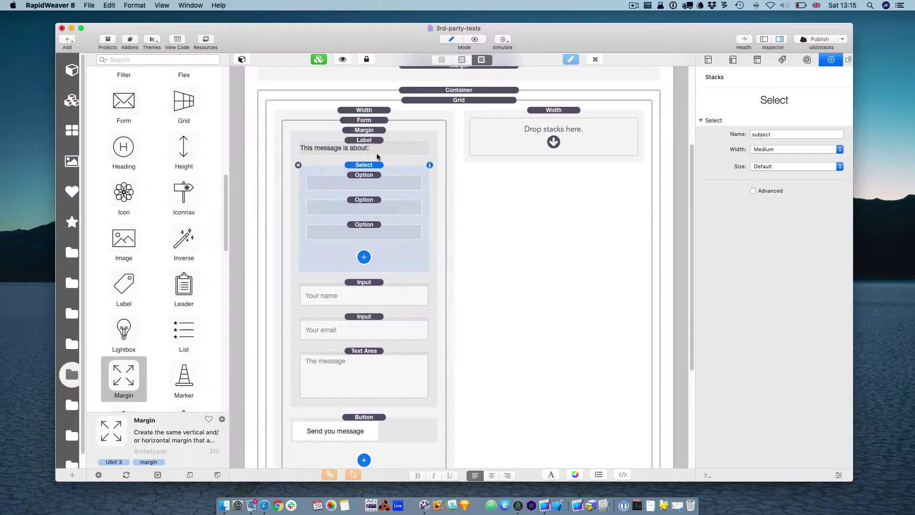
# Select the Form stack and reach its custom email template reading 'New message from {{name}} <br> {{message}}'.
pyautogui.click(373, 121)
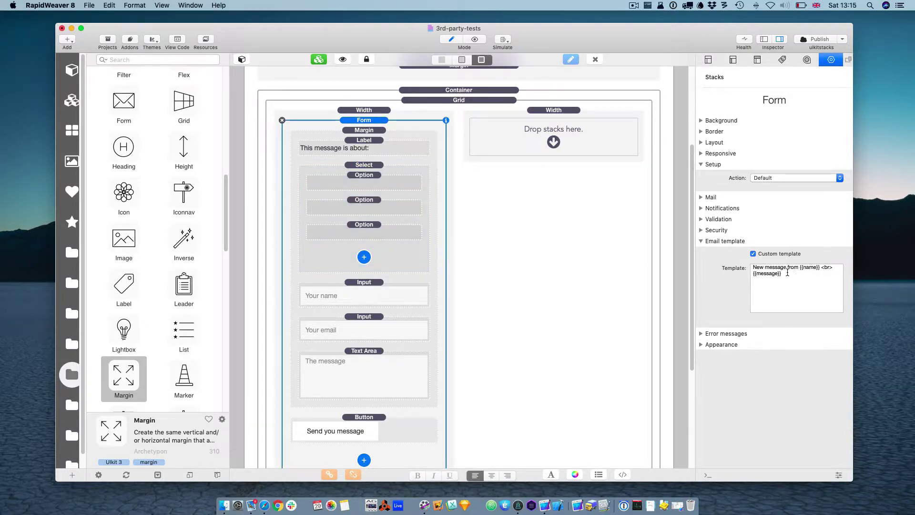
pyautogui.click(833, 268)
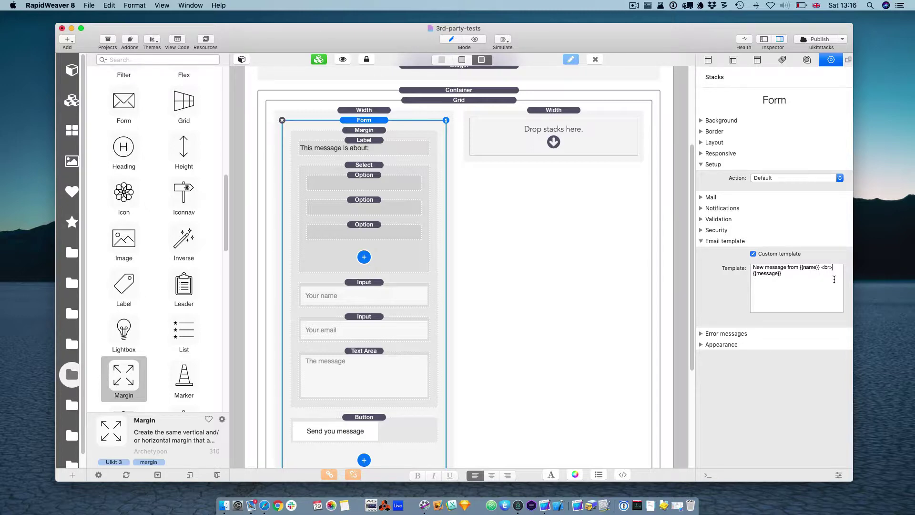
# In a detached, widened inspector, extend the template with 'From email: {{email}} <br> Subject: {{subject}} <br> Message:' lines.
pyautogui.click(846, 62)
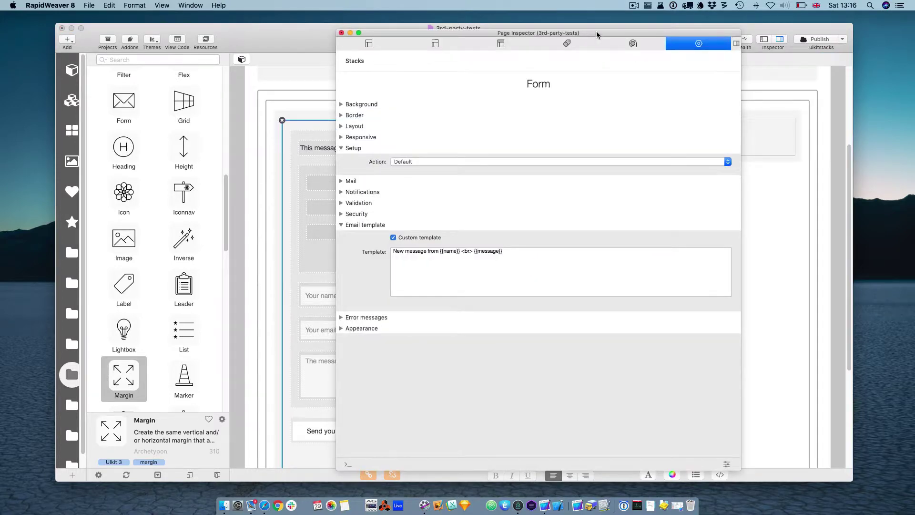
pyautogui.moveTo(596, 33); pyautogui.dragTo(582, 35)
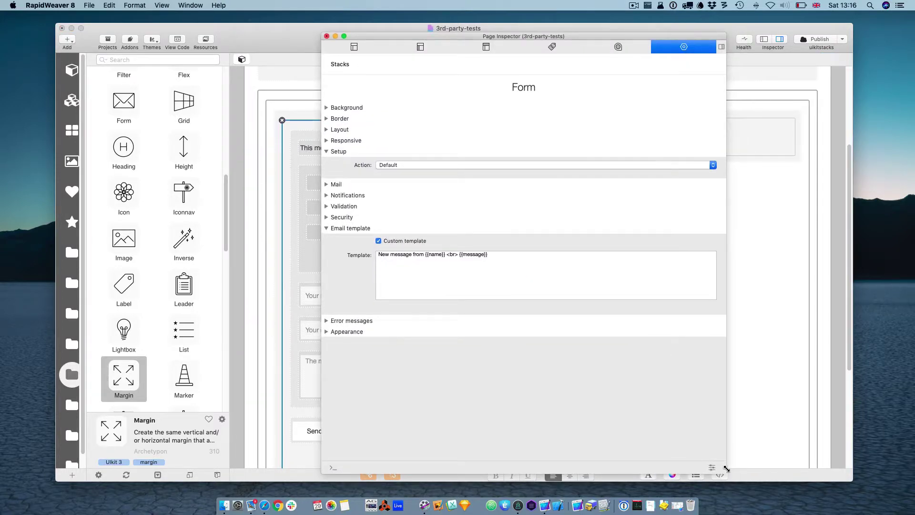
pyautogui.moveTo(727, 471); pyautogui.dragTo(751, 436)
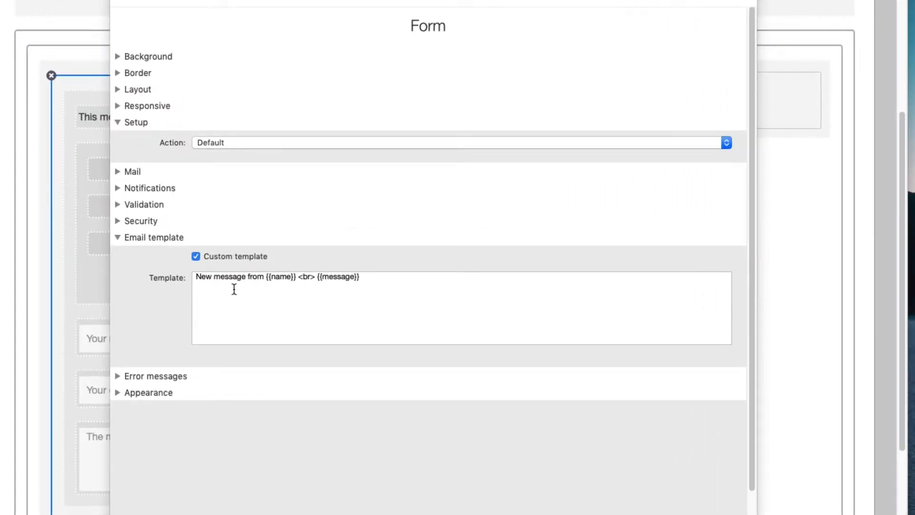
pyautogui.click(317, 278)
pyautogui.write('F')
pyautogui.write('rom email')
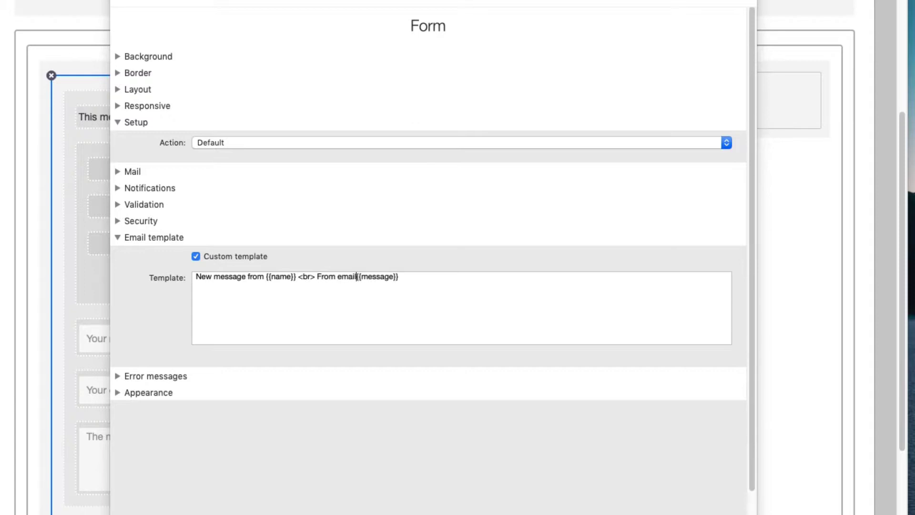
pyautogui.write(': {{')
pyautogui.write('email}} ')
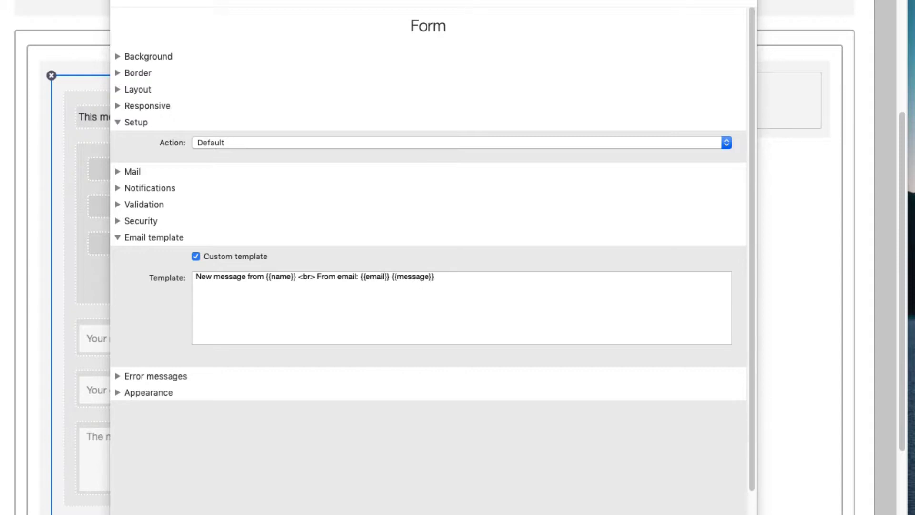
pyautogui.write('<br')
pyautogui.write('> ')
pyautogui.write('Subjec')
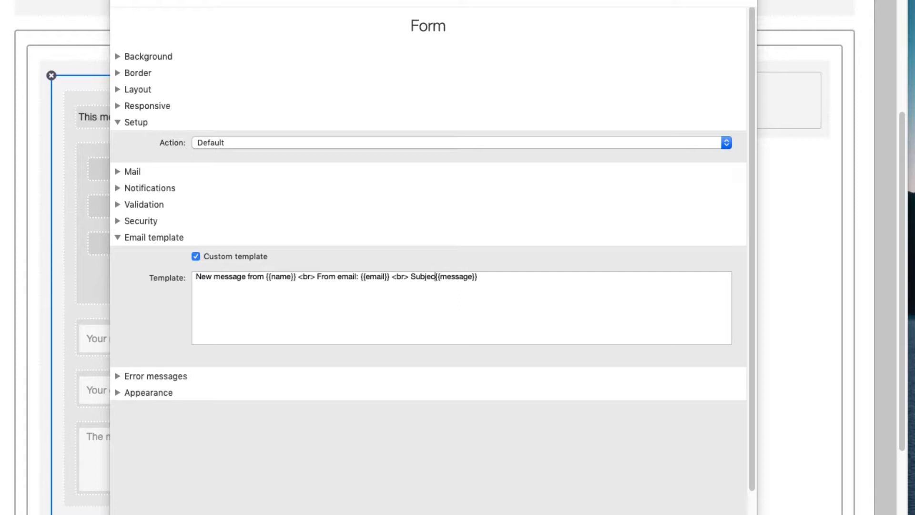
pyautogui.write('t: ')
pyautogui.write('{{')
pyautogui.write('sub')
pyautogui.write('ject')
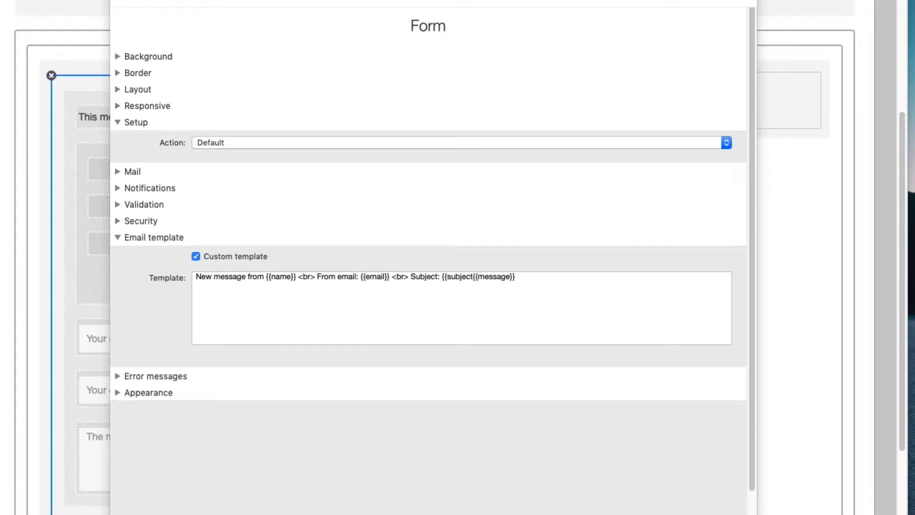
pyautogui.write('}} ')
pyautogui.write('<br> ')
pyautogui.write('Me')
pyautogui.write('ssage')
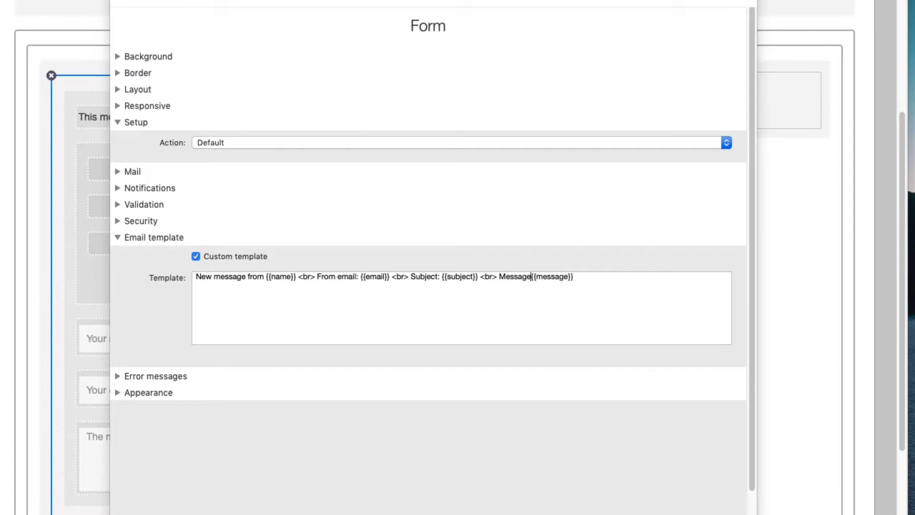
pyautogui.write(':')
# Publish the site with the updated email template and close the floating inspector window.
pyautogui.click(605, 280)
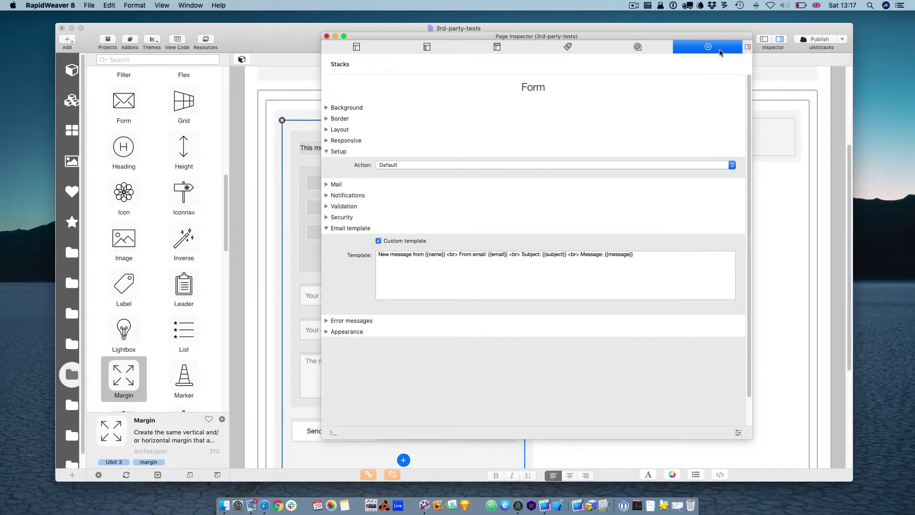
pyautogui.moveTo(720, 53); pyautogui.dragTo(716, 41)
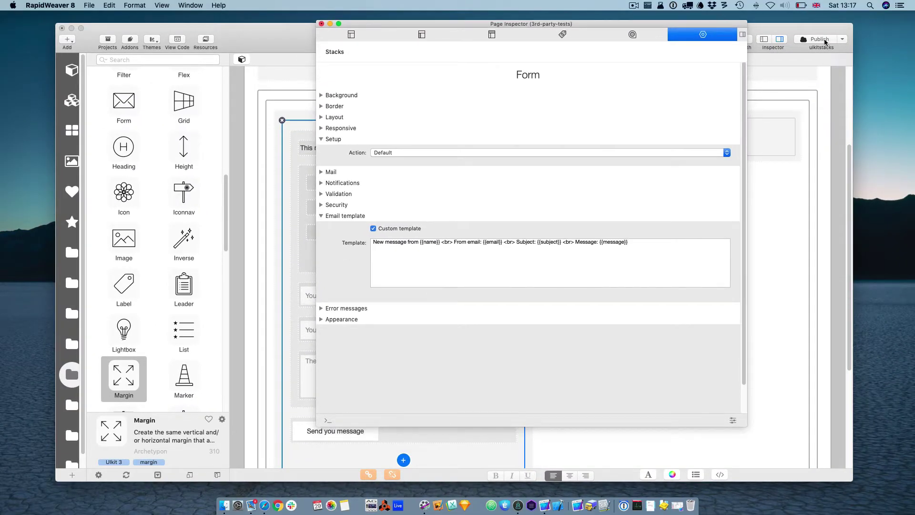
pyautogui.click(822, 40)
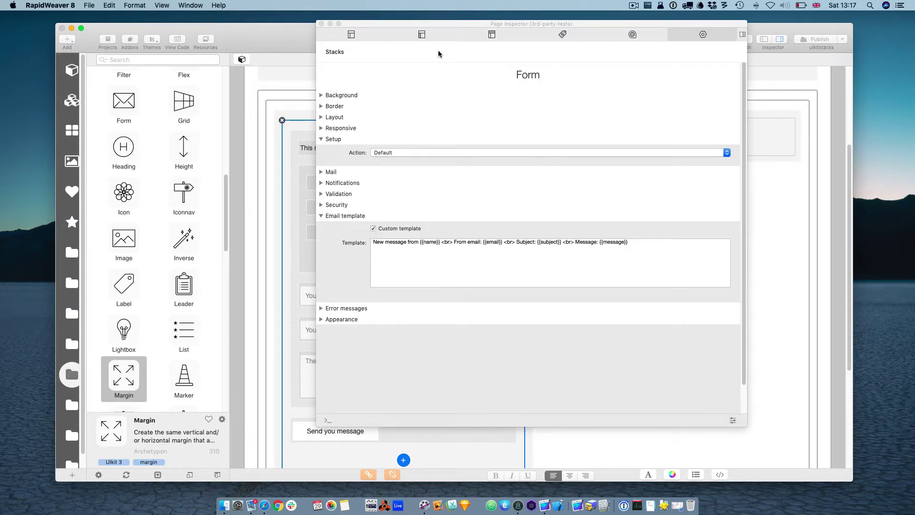
pyautogui.click(321, 24)
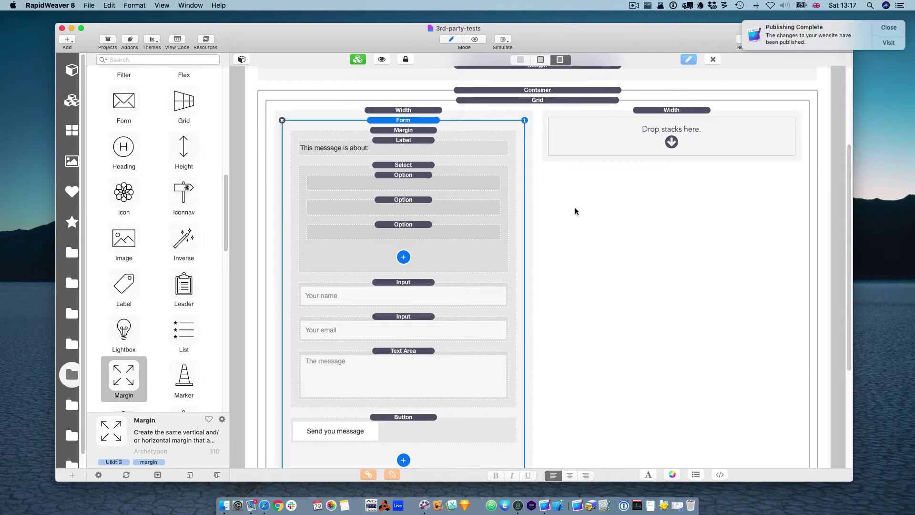
# Reload the published contact form in Safari and choose Sales as the topic.
pyautogui.press('super+Tab')
pyautogui.press('super+Tab')
pyautogui.press('super+Tab')
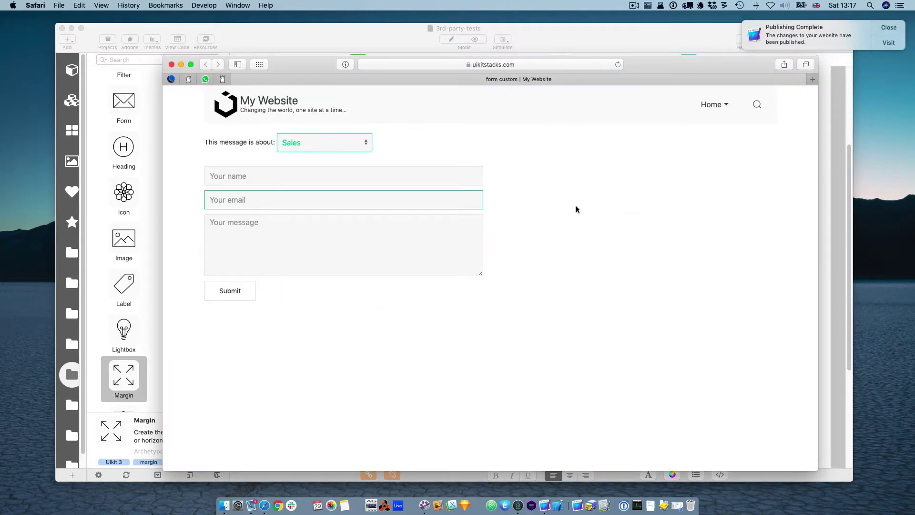
pyautogui.press('super+r')
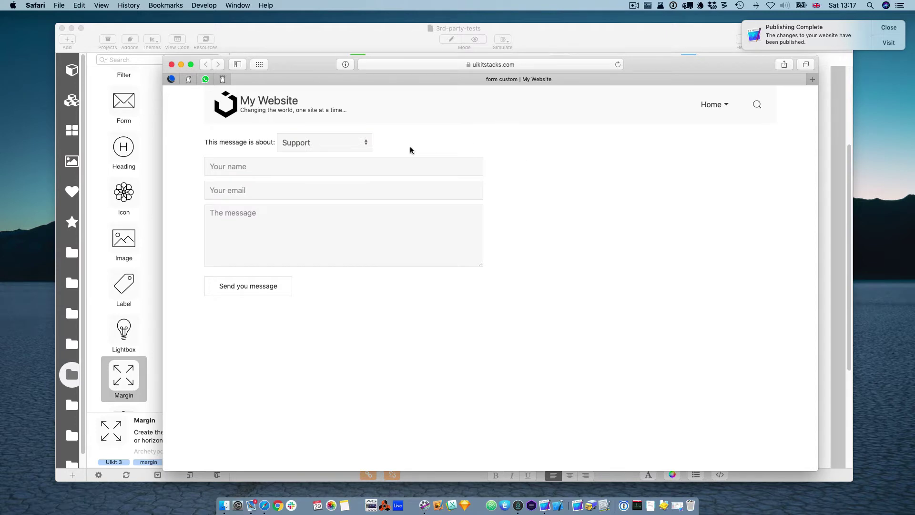
pyautogui.click(366, 146)
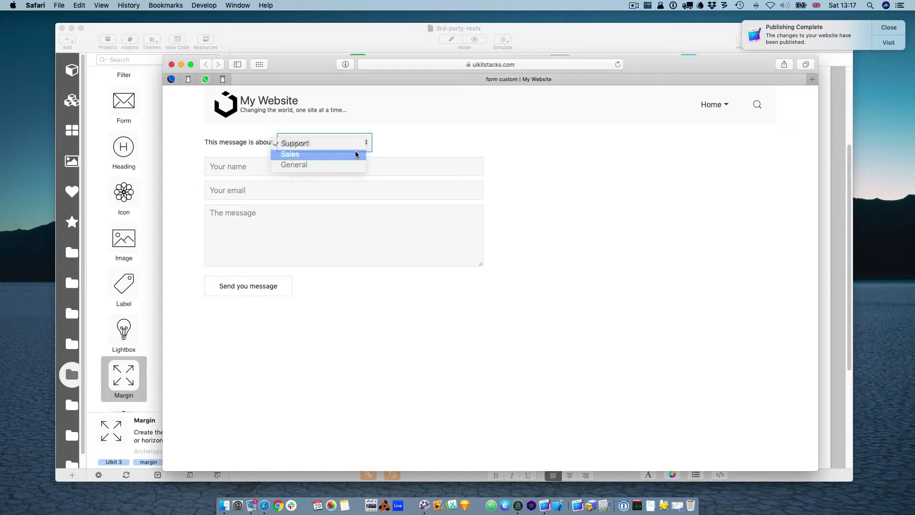
pyautogui.click(355, 153)
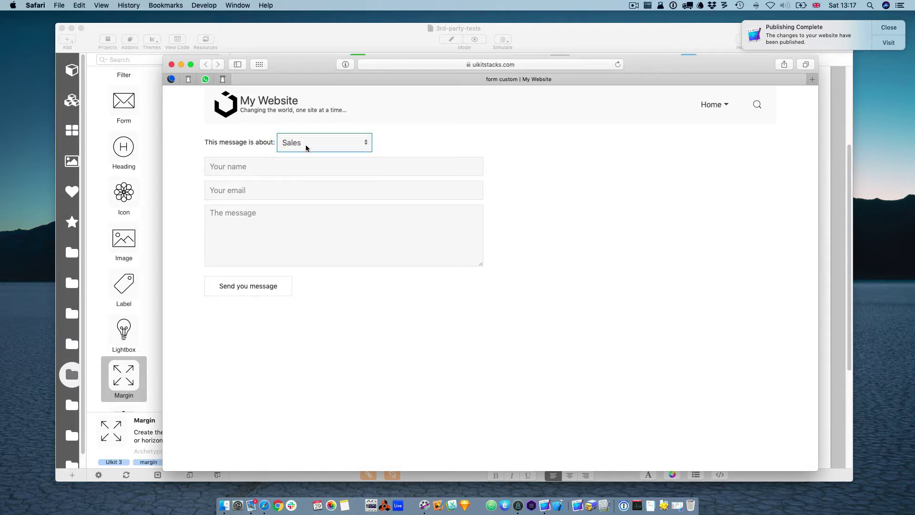
# Fill in Lucas's name, email and message and submit, getting 'Your message has been sent.'.
pyautogui.click(262, 168)
pyautogui.write('Lu')
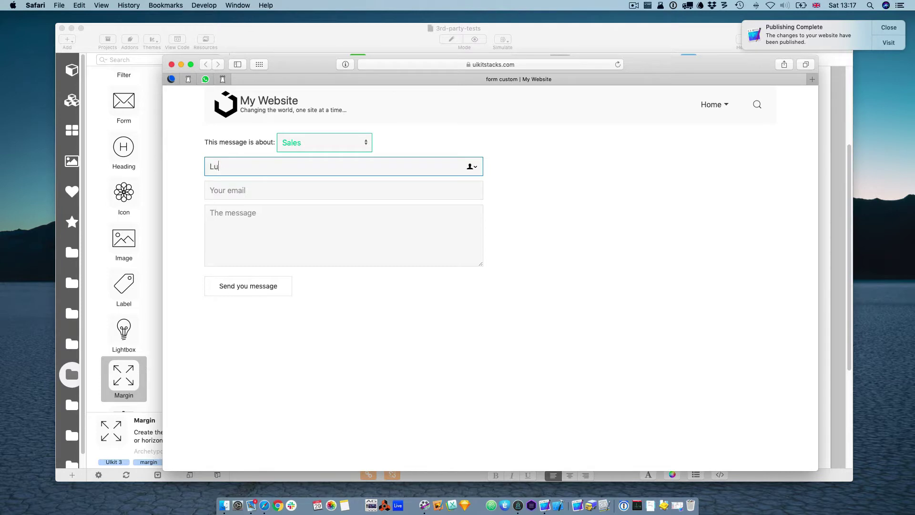
pyautogui.write('cas')
pyautogui.press('Tab')
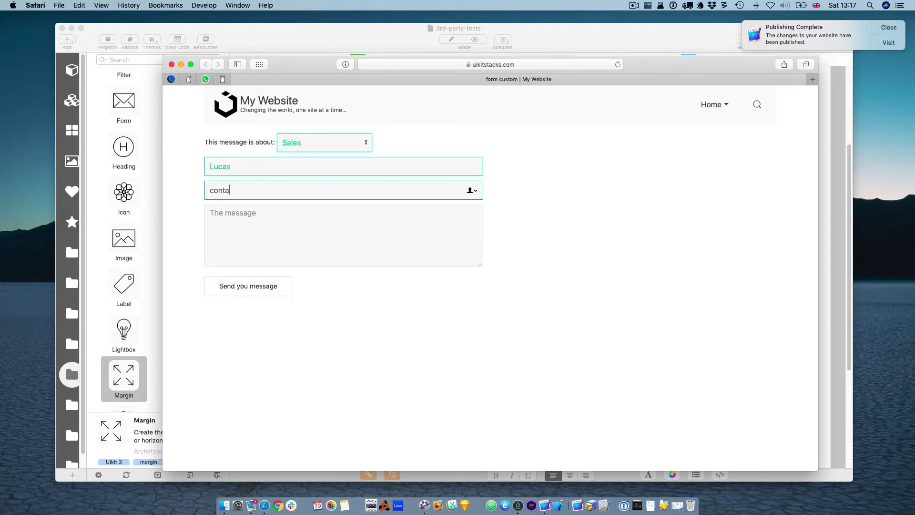
pyautogui.press('Tab')
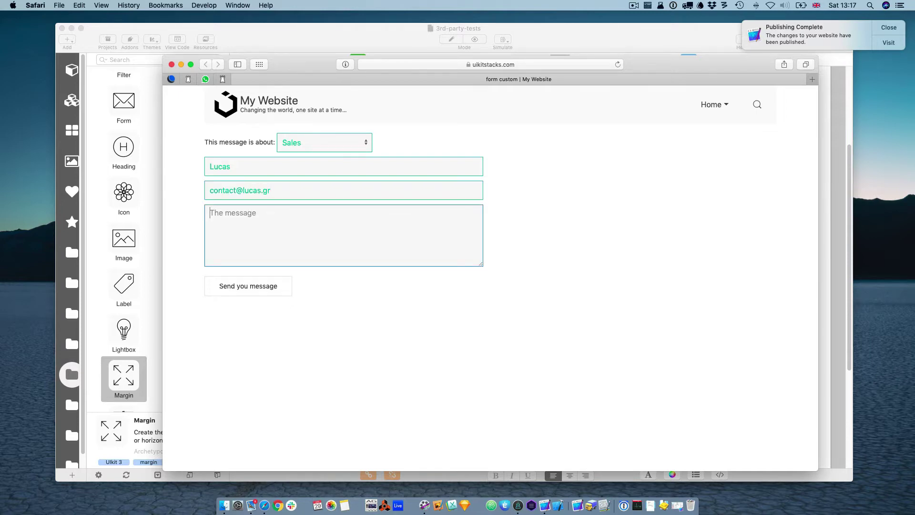
pyautogui.write('This is')
pyautogui.write(' a t')
pyautogui.write('est message')
pyautogui.write('...')
pyautogui.click(256, 289)
# In Mail, fetch new mail and read the Sales message laid out with From email, Subject and Message lines.
pyautogui.press('super+Tab')
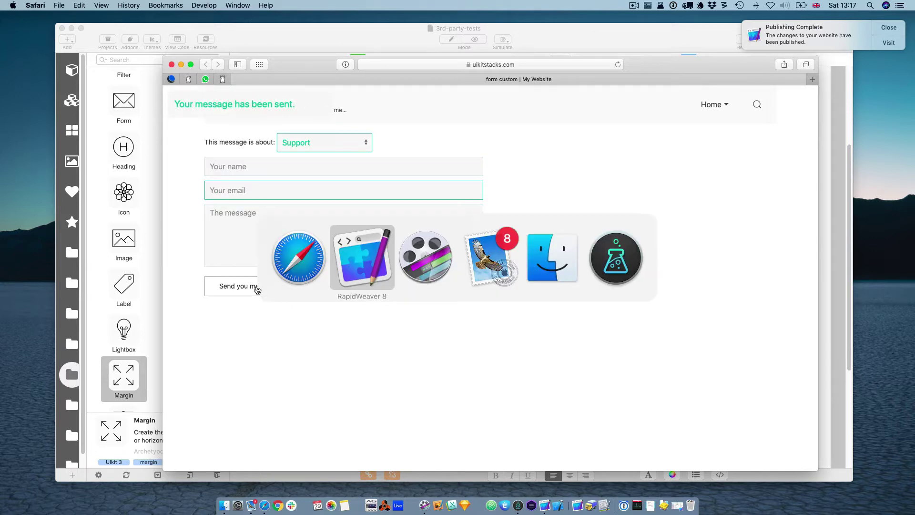
pyautogui.press('super+Tab')
pyautogui.press('super+Tab')
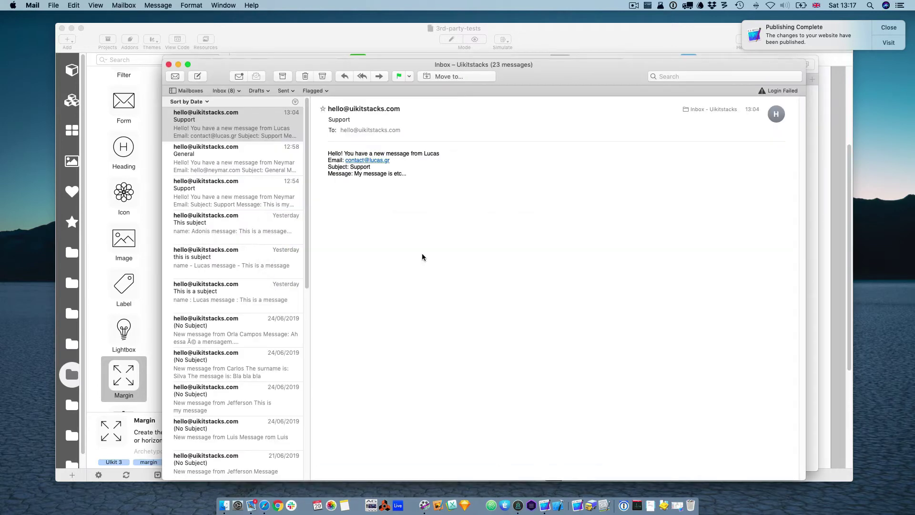
pyautogui.click(179, 76)
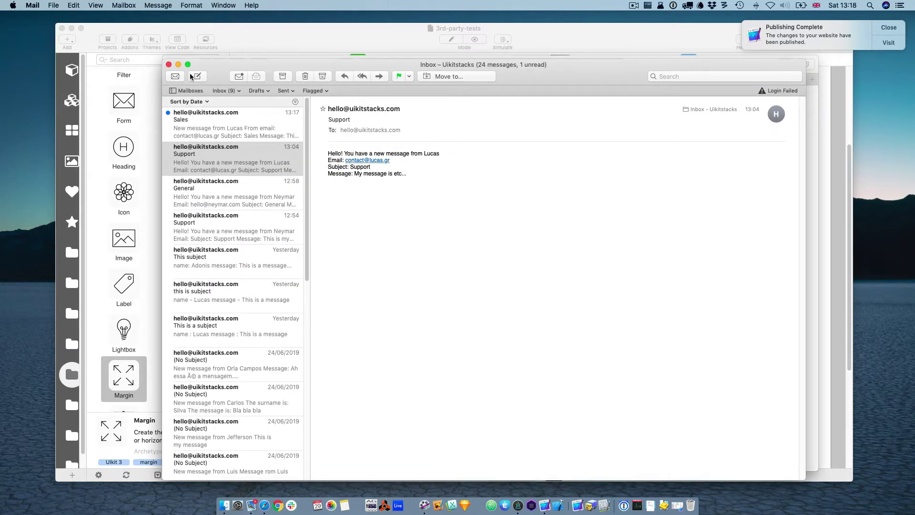
pyautogui.click(194, 127)
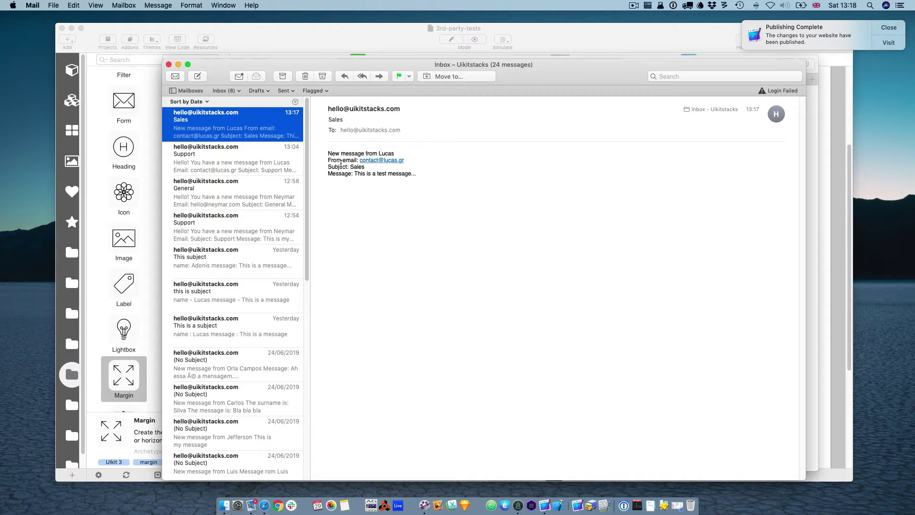
pyautogui.click(409, 163)
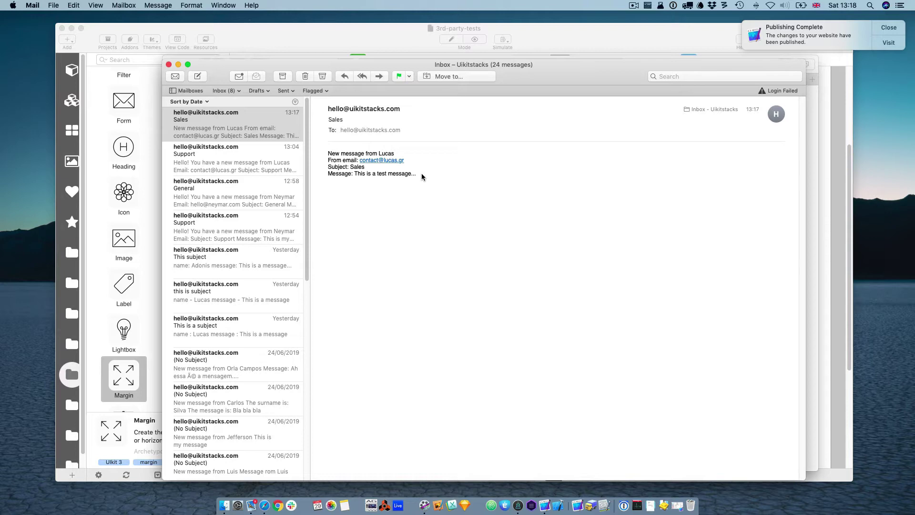
# Back in RapidWeaver, reopen the Form stack's inspector showing the custom email template.
pyautogui.press('super+Tab')
pyautogui.press('super+Tab')
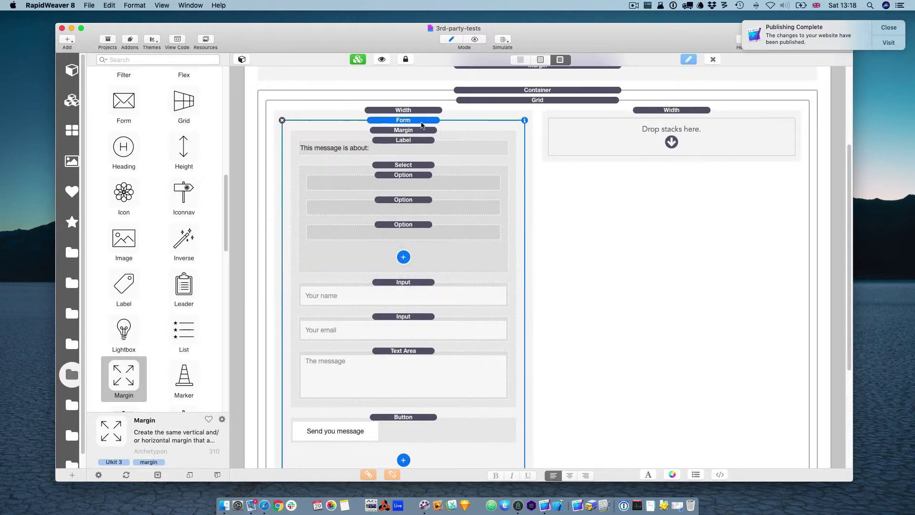
pyautogui.press('super+alt+i')
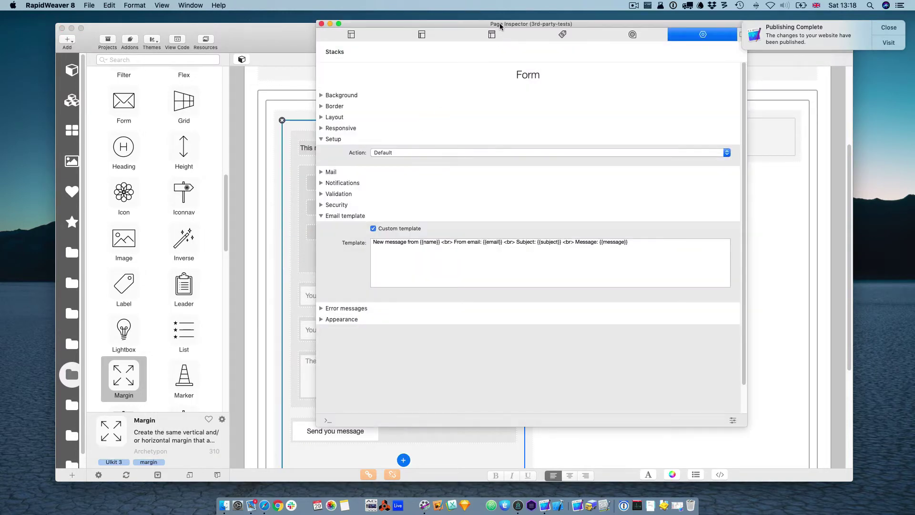
pyautogui.moveTo(500, 26); pyautogui.dragTo(497, 54)
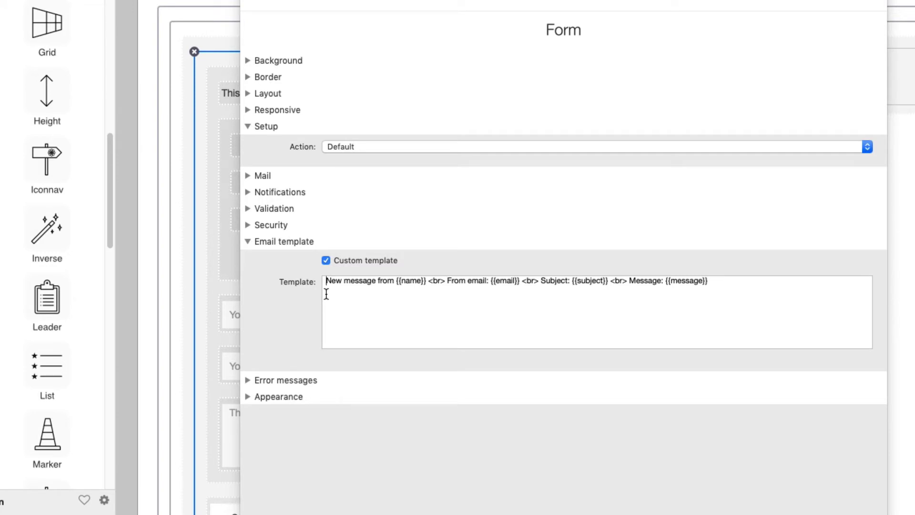
pyautogui.write('<b>')
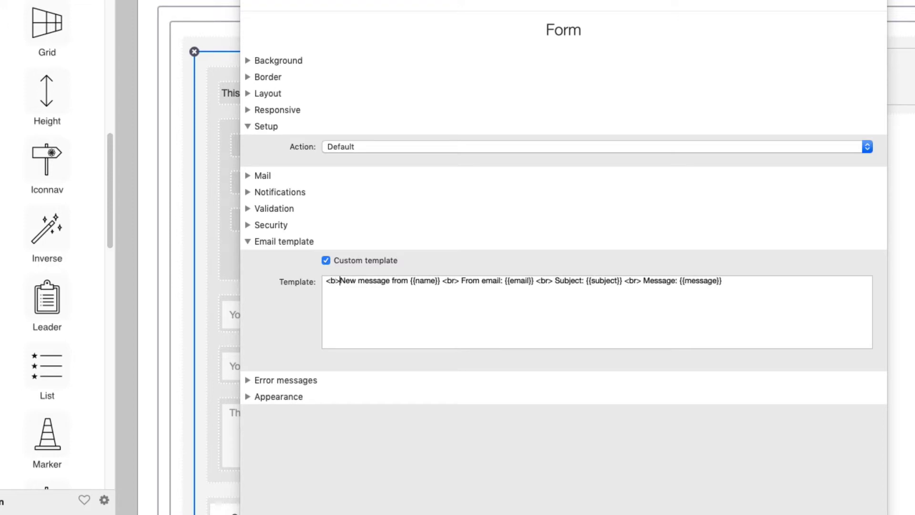
# Wrap the 'From email:' label in <b></b> tags in the email template.
pyautogui.press('Right')
pyautogui.press('Right')
pyautogui.press('Right')
pyautogui.press('Right')
pyautogui.press('Right')
pyautogui.press('Right')
pyautogui.press('Right')
pyautogui.write('<')
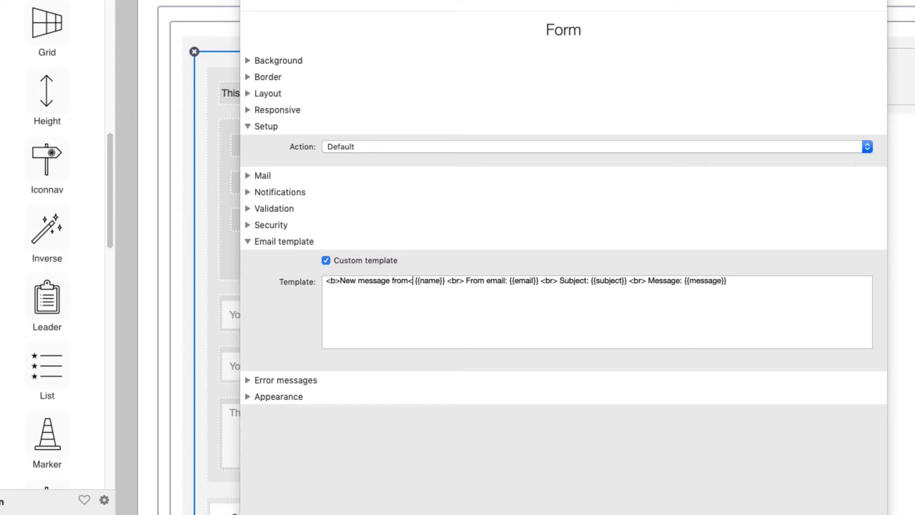
pyautogui.write('/b>')
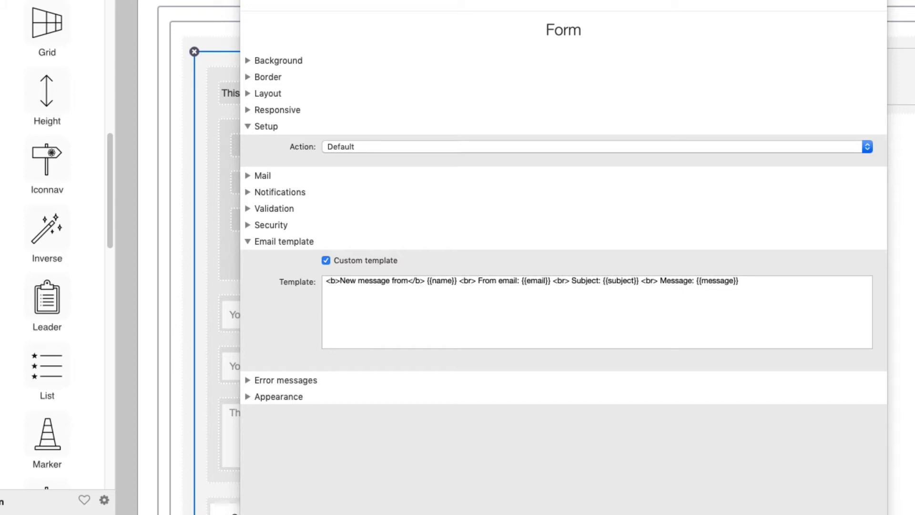
pyautogui.click(479, 281)
pyautogui.write('<b')
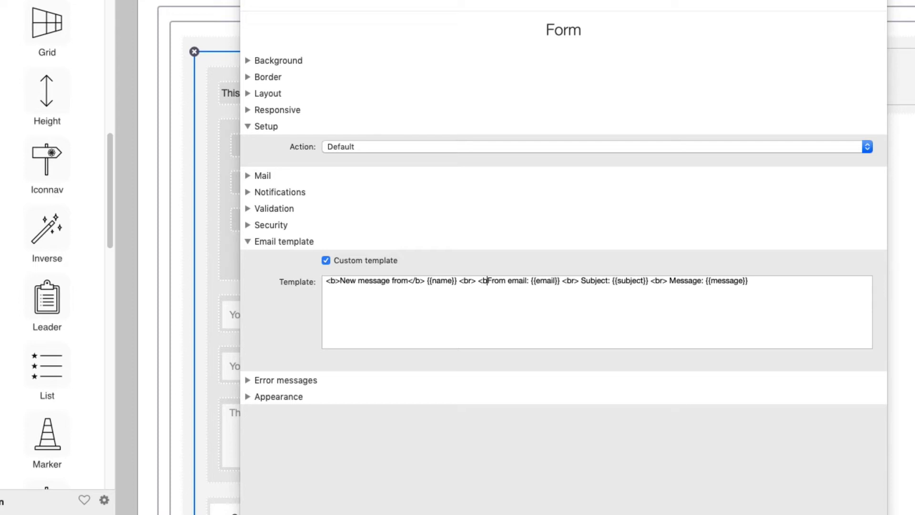
pyautogui.write('>')
pyautogui.press('Right')
pyautogui.press('Right')
pyautogui.press('Right')
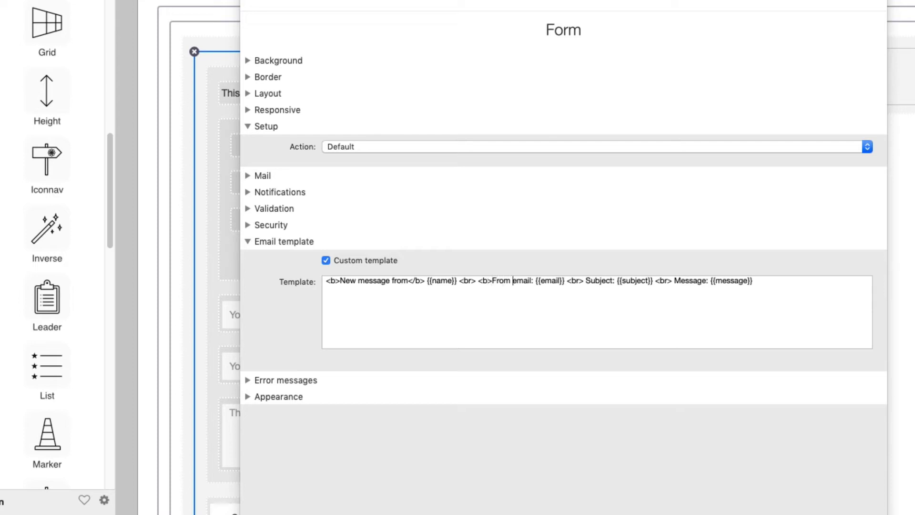
pyautogui.press('Right')
pyautogui.press('Right')
pyautogui.press('Right')
pyautogui.press('Right')
pyautogui.press('Right')
pyautogui.write('<')
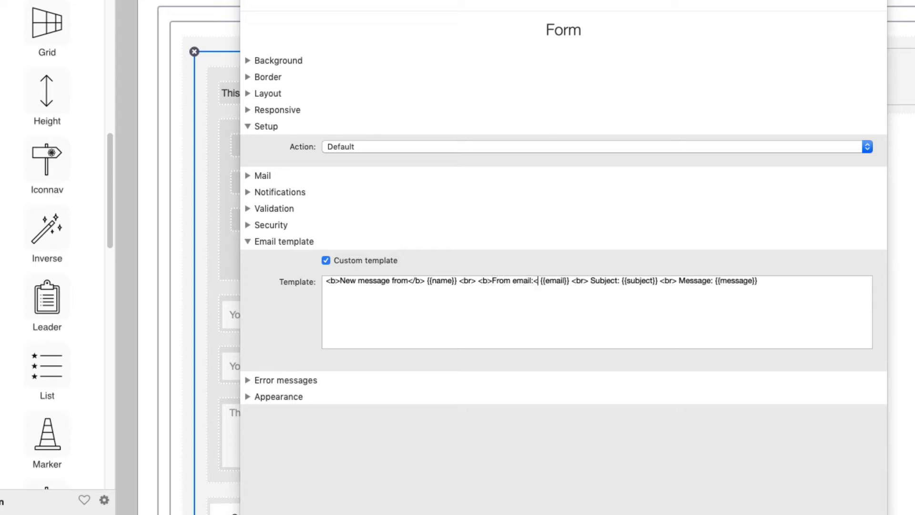
pyautogui.write('/b>')
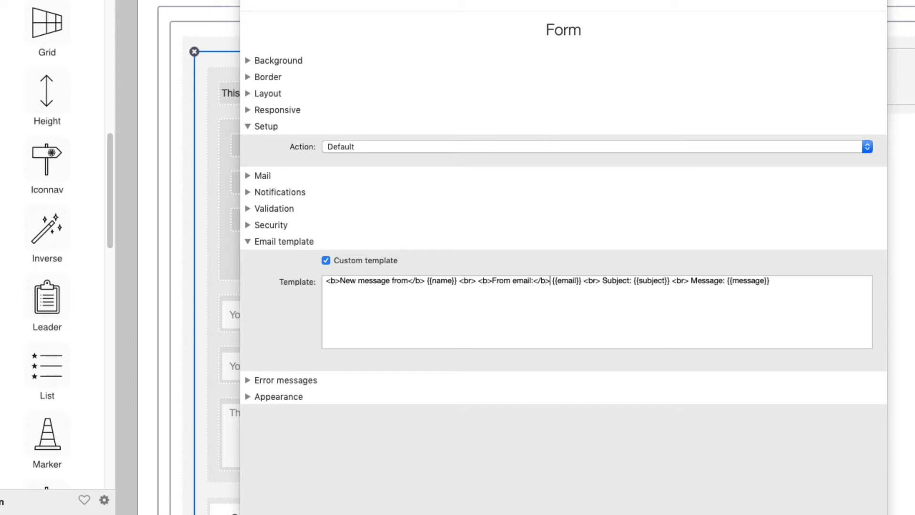
# Wrap 'Subject:' in <b></b> tags and add an extra <br> before the Message line.
pyautogui.press('Right')
pyautogui.press('Right')
pyautogui.press('Right')
pyautogui.press('Right')
pyautogui.press('Right')
pyautogui.press('Right')
pyautogui.press('Right')
pyautogui.press('Right')
pyautogui.press('Right')
pyautogui.write('<')
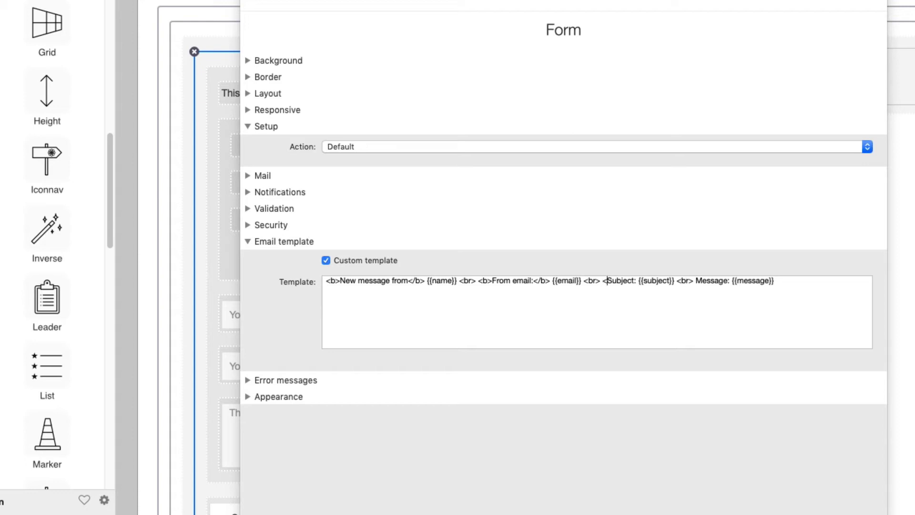
pyautogui.write('b>')
pyautogui.press('Right')
pyautogui.press('Right')
pyautogui.press('Right')
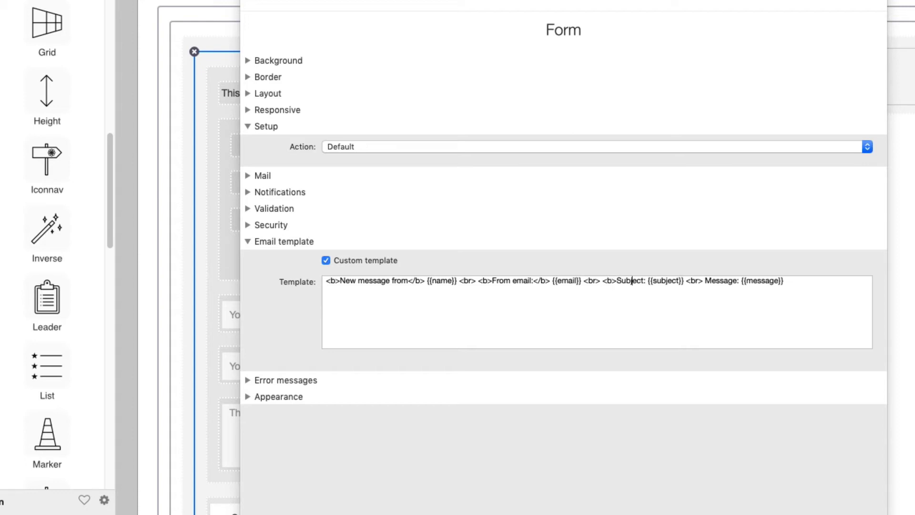
pyautogui.press('Right')
pyautogui.press('Right')
pyautogui.press('Right')
pyautogui.press('Right')
pyautogui.write('</')
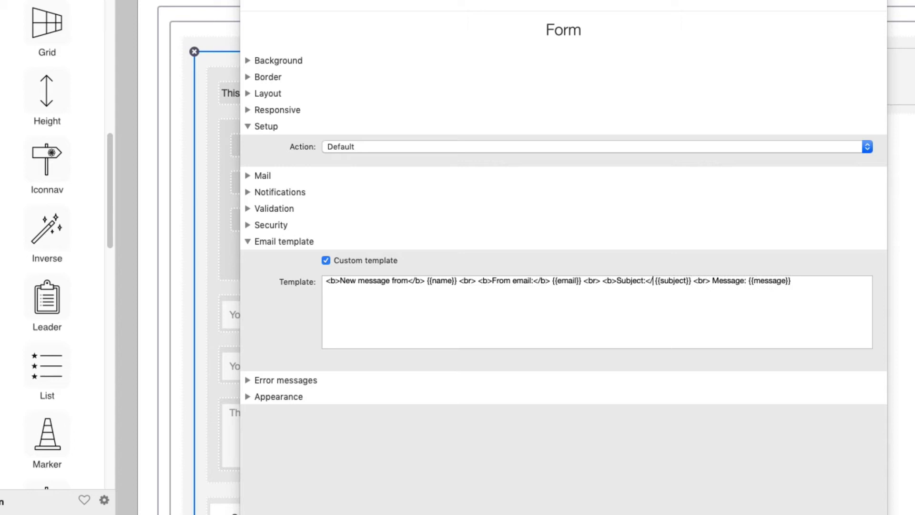
pyautogui.write('b')
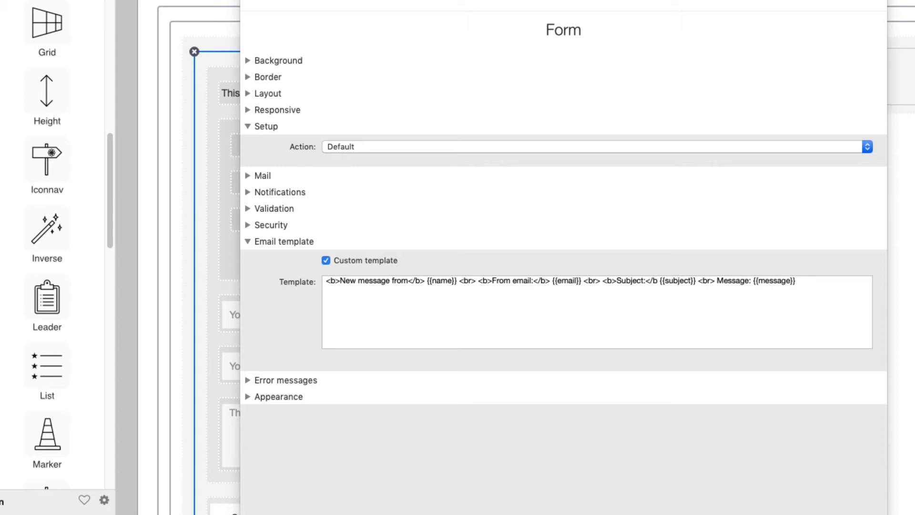
pyautogui.write('>')
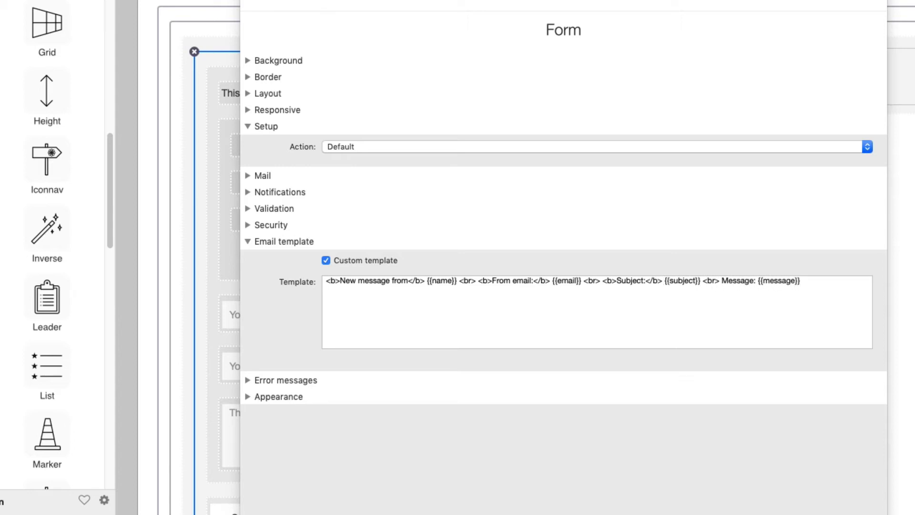
pyautogui.press('Right')
pyautogui.press('Right')
pyautogui.press('Right')
pyautogui.press('Right')
pyautogui.press('Right')
pyautogui.write('<br')
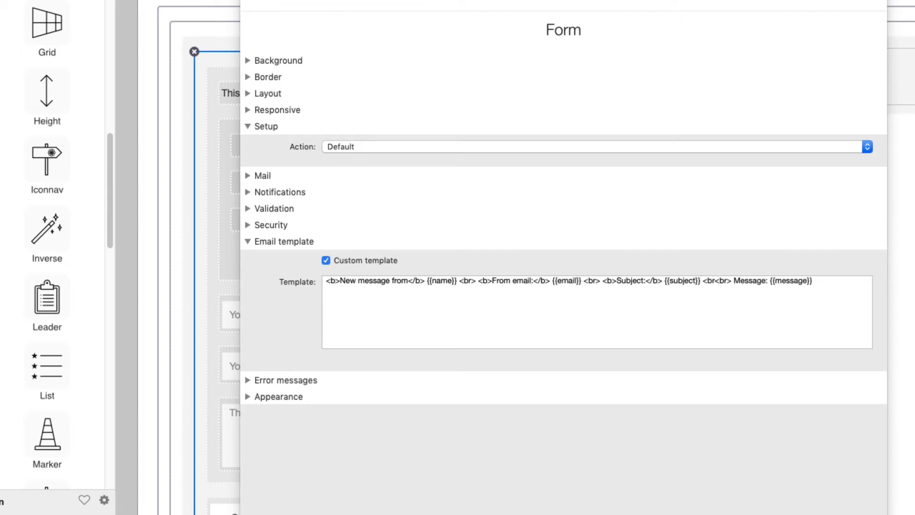
pyautogui.write('>')
pyautogui.press('Right')
pyautogui.press('Right')
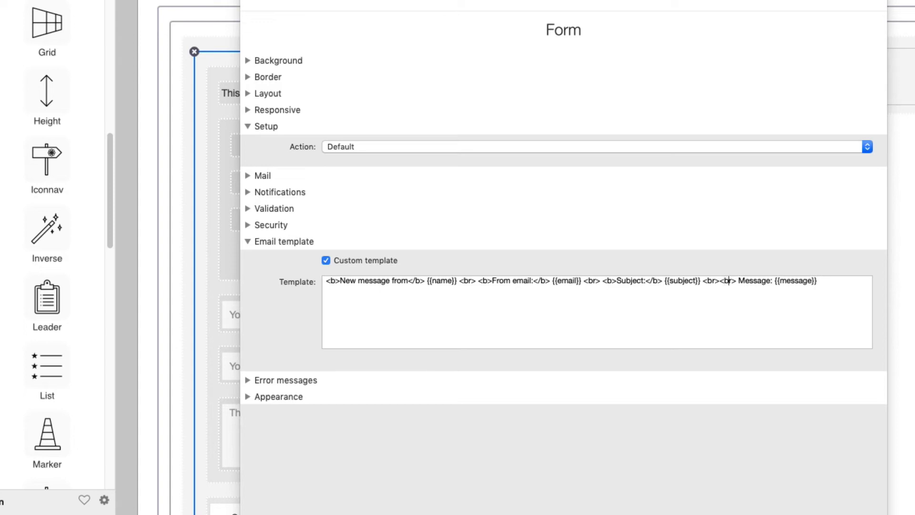
pyautogui.press('Right')
pyautogui.press('Right')
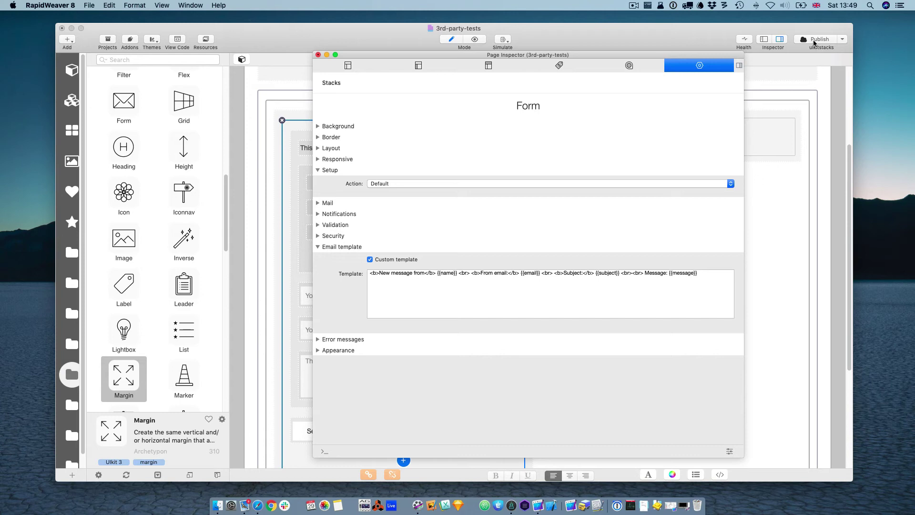
# Republish the site with the bolded template and switch over to Safari.
pyautogui.click(814, 43)
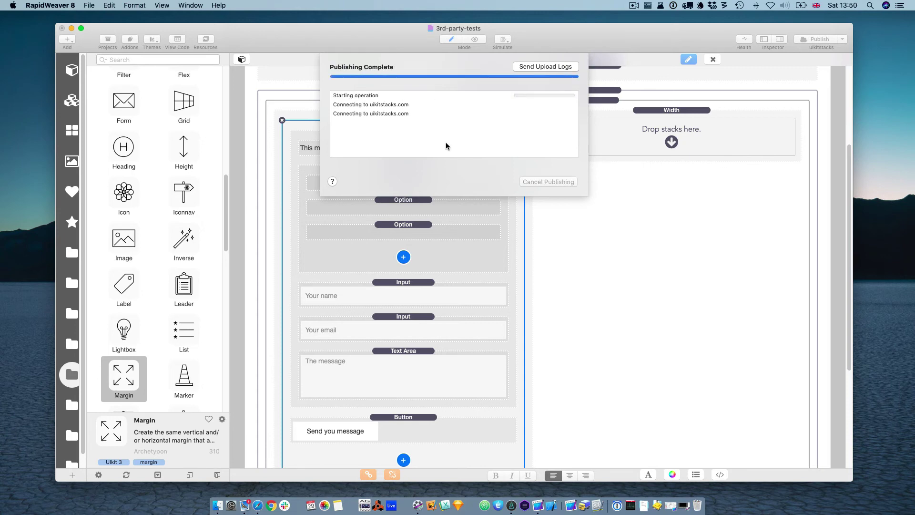
pyautogui.press('Return')
pyautogui.press('super+Tab')
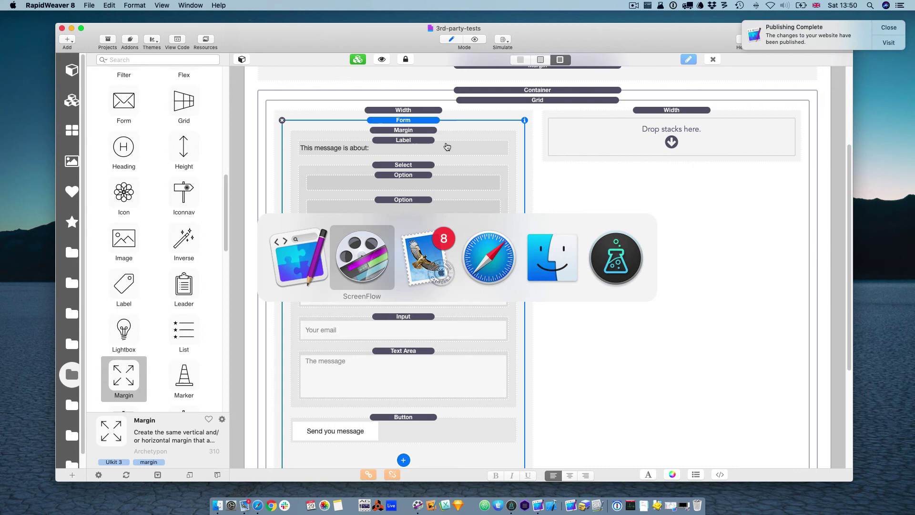
pyautogui.press('super+Tab')
pyautogui.press('super+Tab')
# Reload the live contact form and choose General as the topic.
pyautogui.click(617, 65)
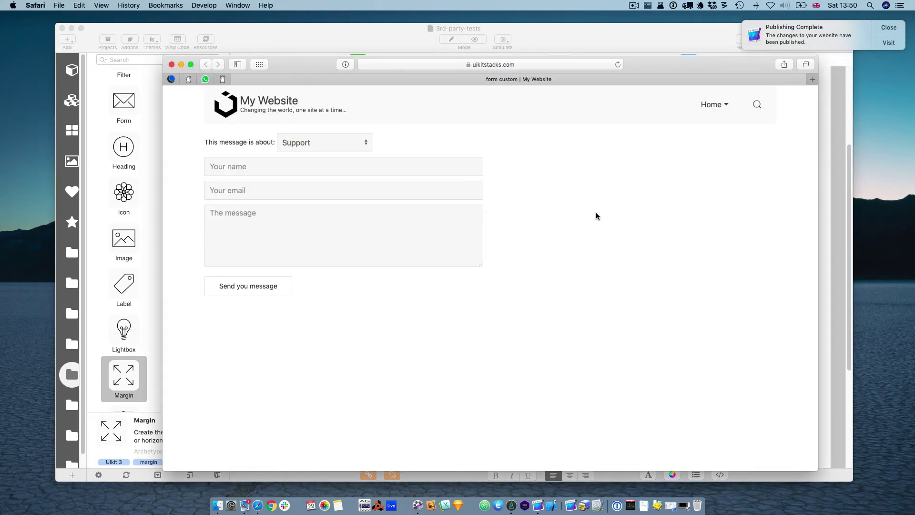
pyautogui.click(368, 146)
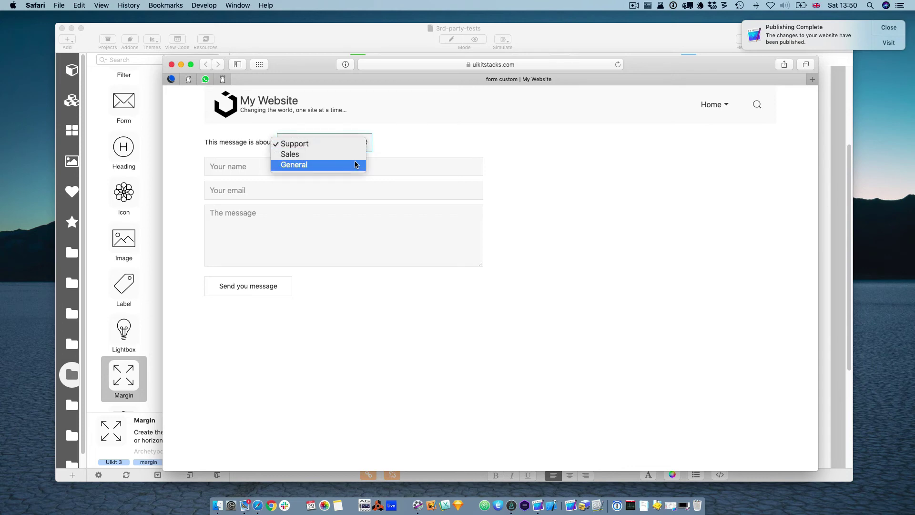
pyautogui.click(356, 165)
pyautogui.click(269, 166)
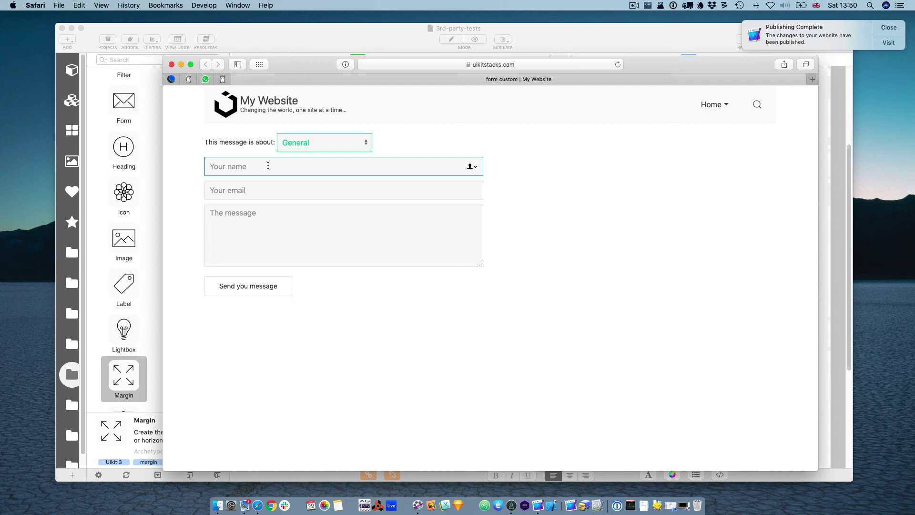
pyautogui.write('Carl')
pyautogui.write('os')
# Fill in Carlos's name, email and message, send it, and switch to Mail.
pyautogui.press('Tab')
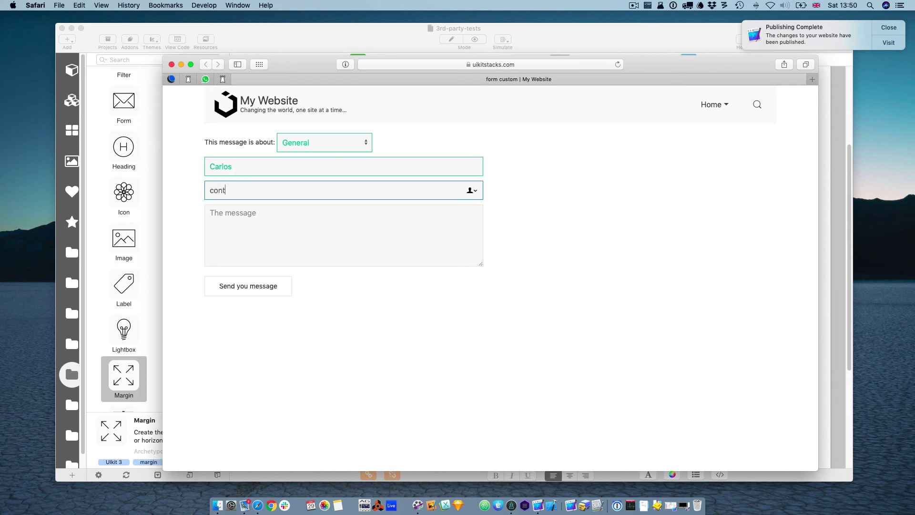
pyautogui.press('Tab')
pyautogui.write('M')
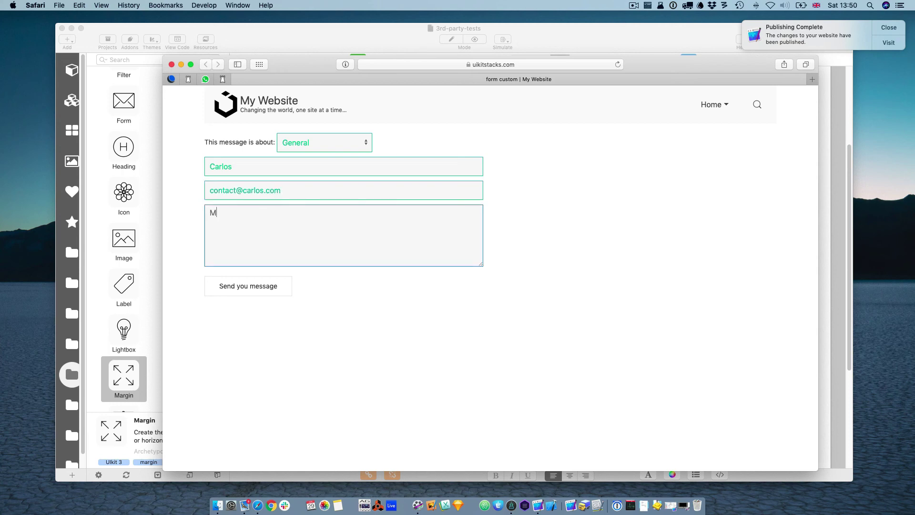
pyautogui.write('y message')
pyautogui.write('....')
pyautogui.click(260, 291)
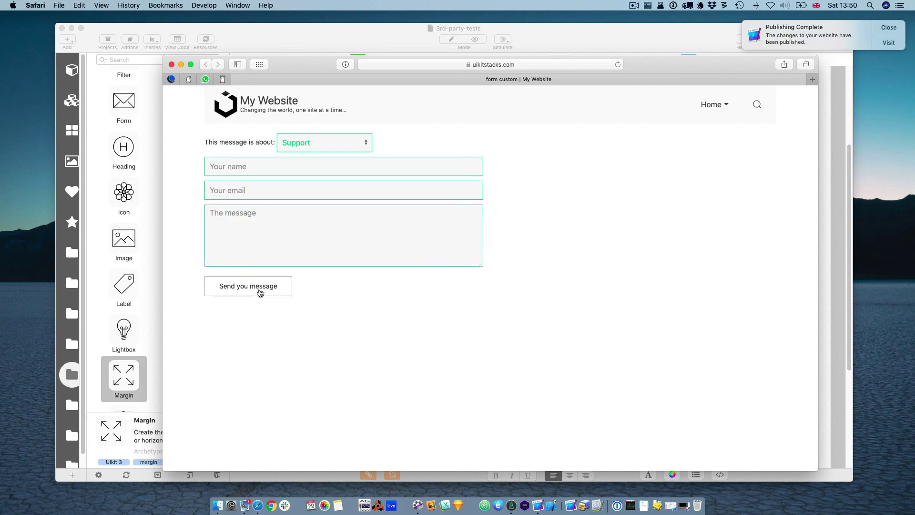
pyautogui.press('super+Tab')
pyautogui.press('super+Tab')
pyautogui.press('super+Tab')
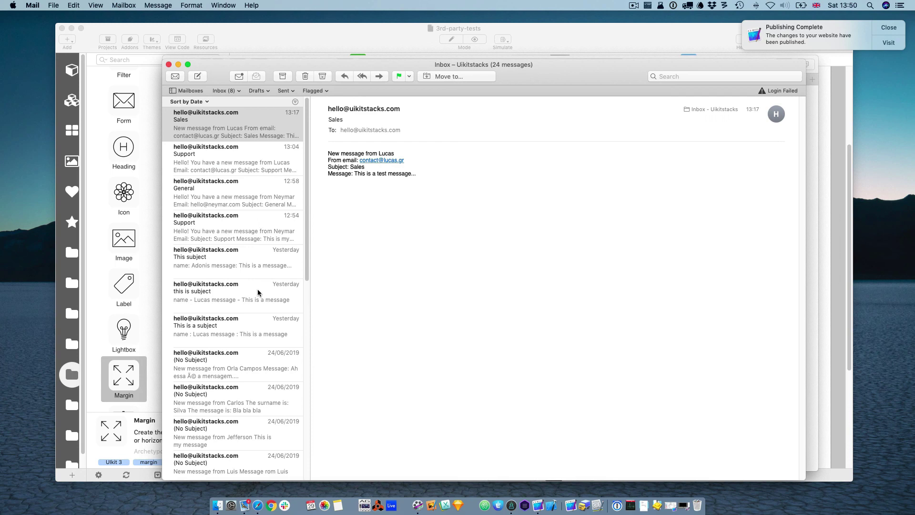
# Fetch new mail and view Carlos's General test message with its bold labels.
pyautogui.click(175, 77)
pyautogui.click(214, 123)
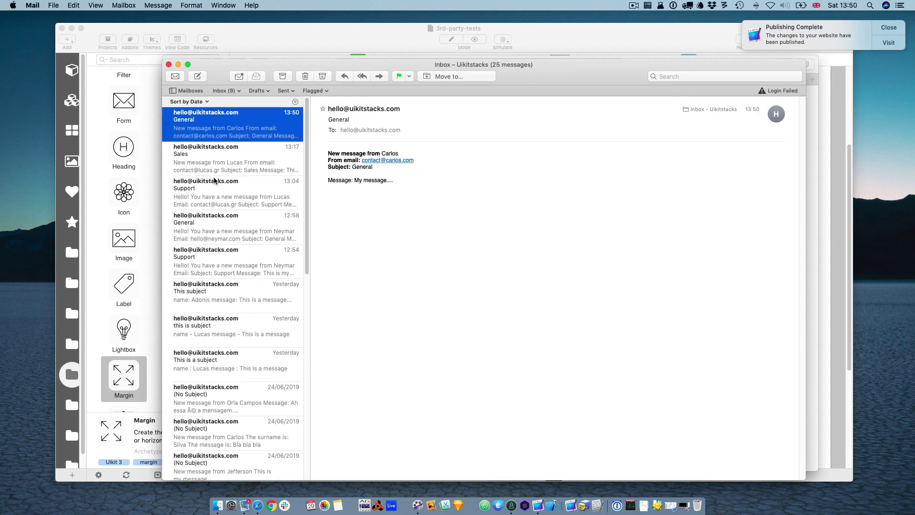